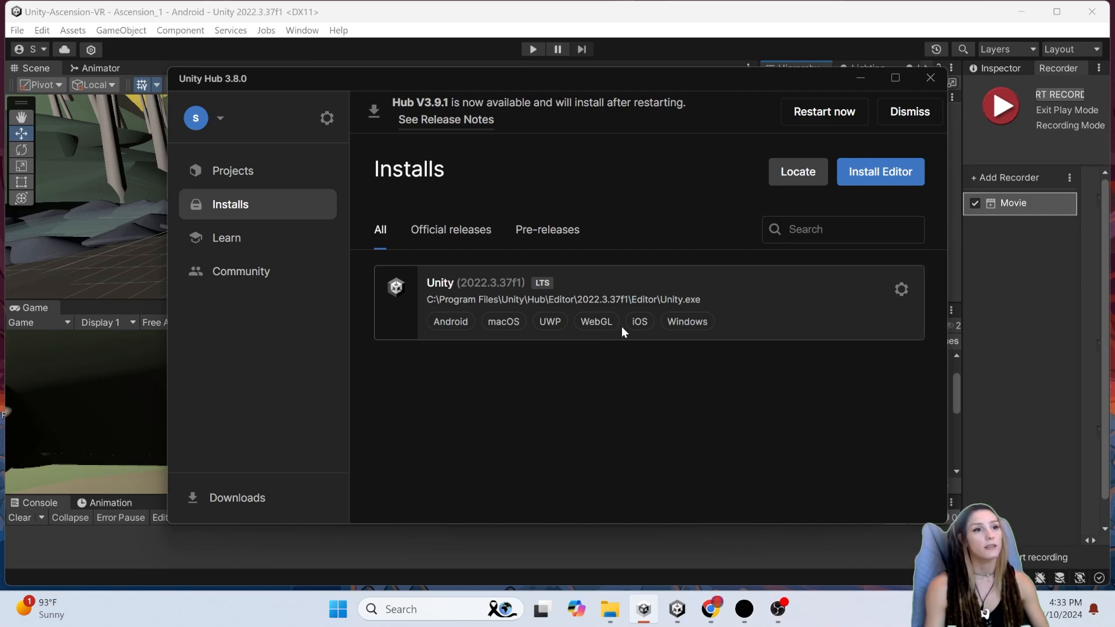
Step: Bring up the Add modules list for the Unity 2022.3.37f1 install in Unity Hub
left_click(901, 289)
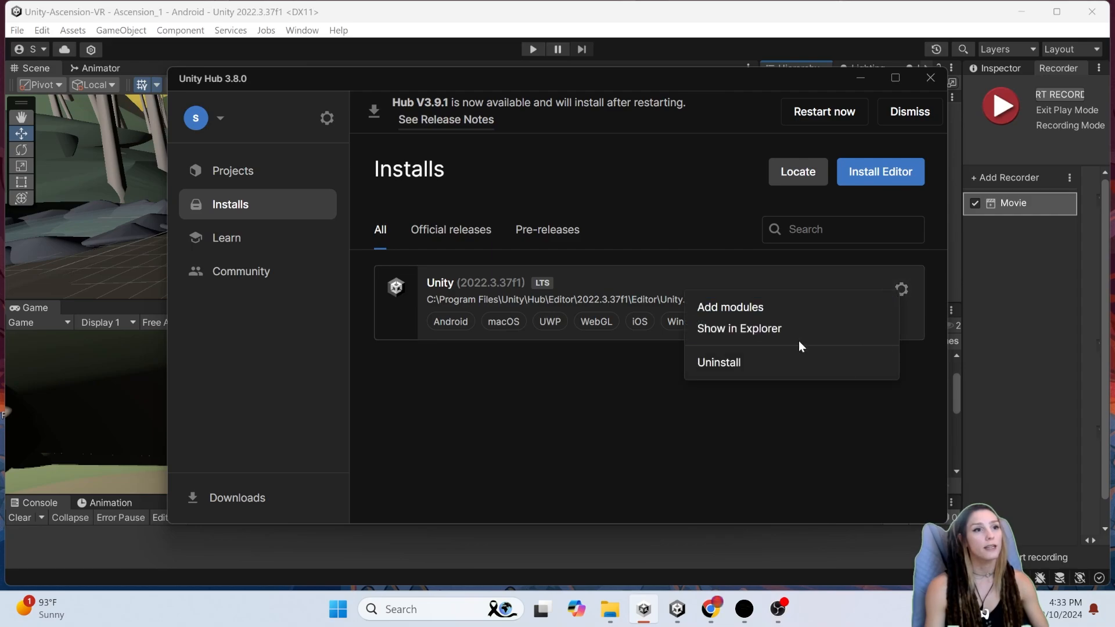
left_click(748, 315)
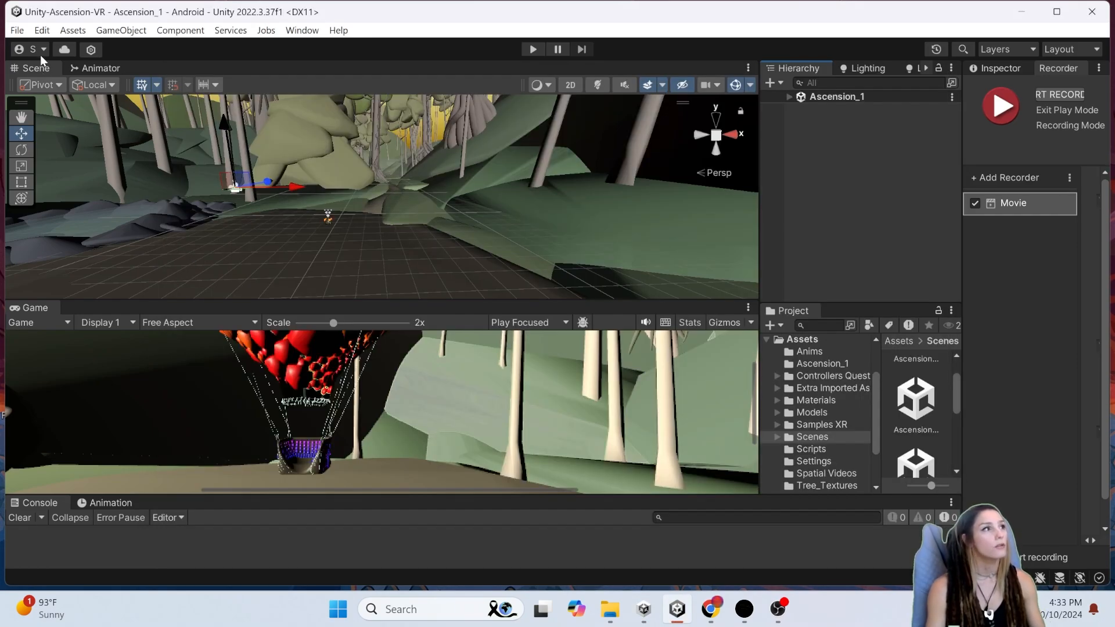
Step: Open Build Settings from the File menu
left_click(17, 31)
mouse_move(41, 30)
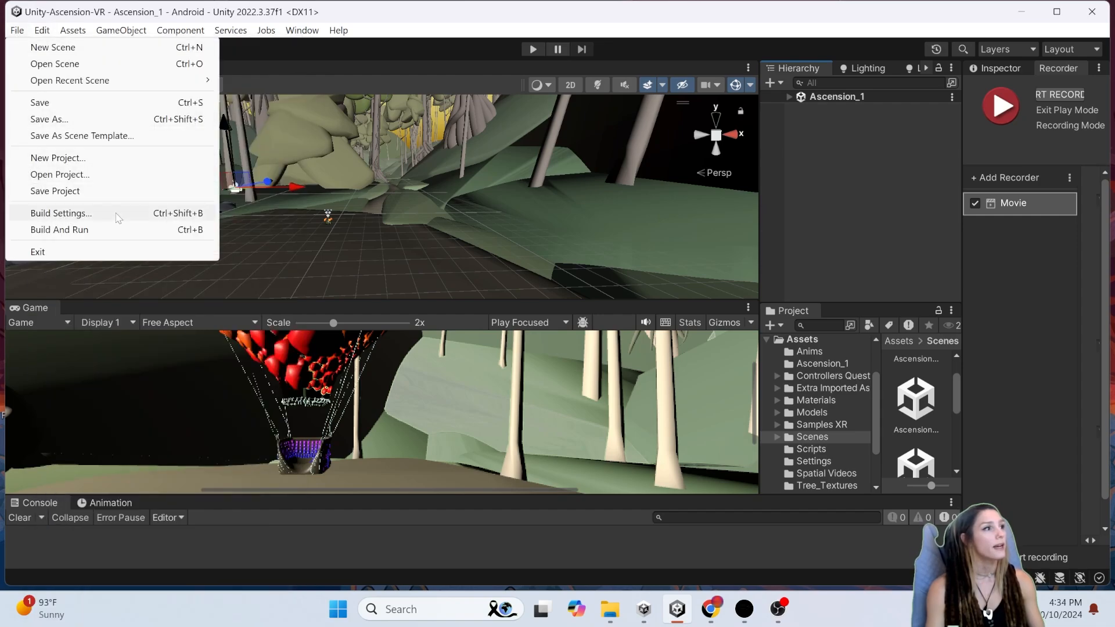
left_click(81, 213)
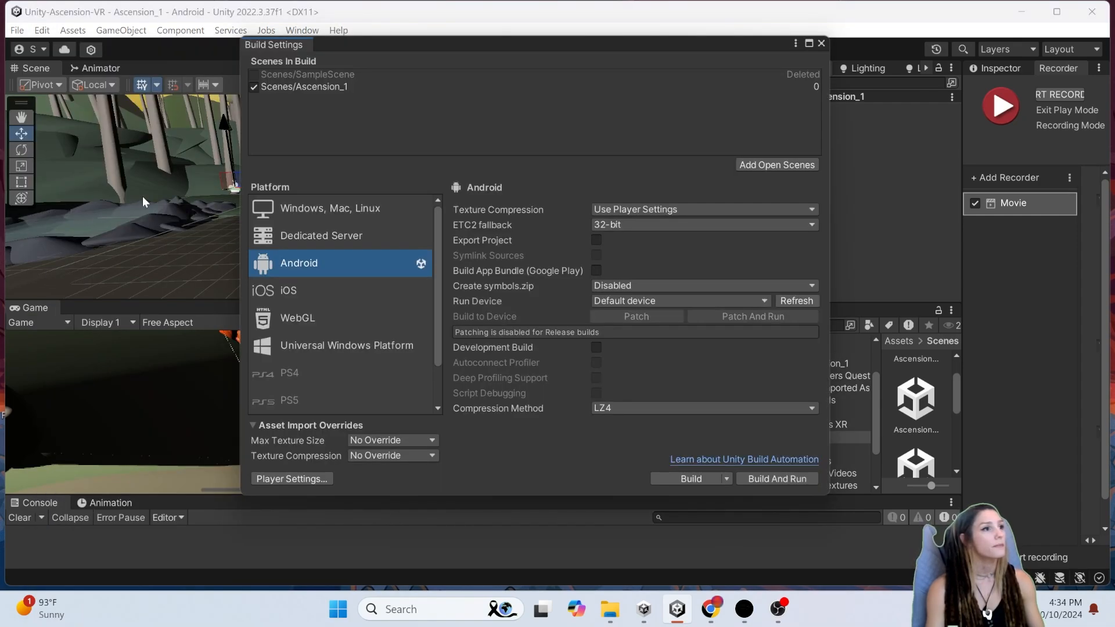
Step: Compare the Windows, Mac, Linux platform with Android, leaving Android selected
left_click(308, 208)
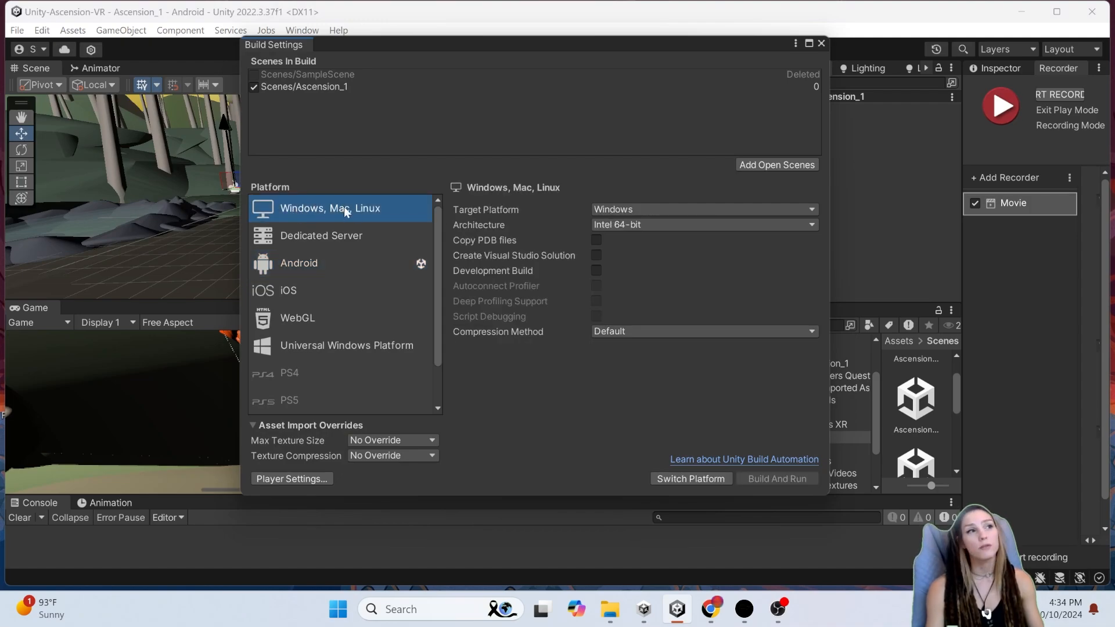
left_click(307, 265)
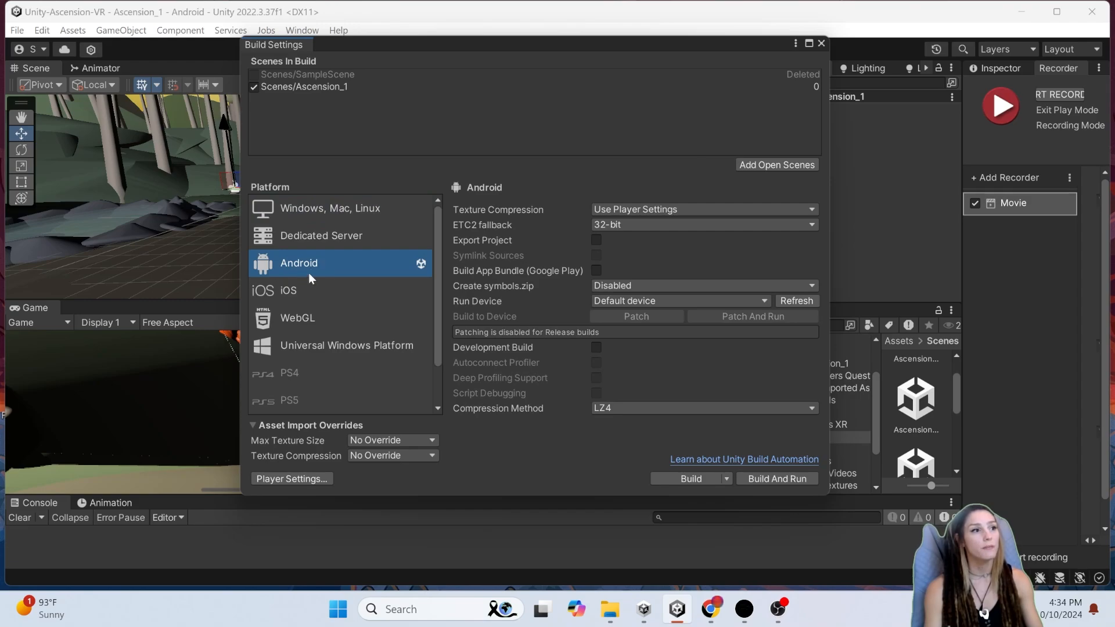
left_click(320, 213)
left_click(336, 269)
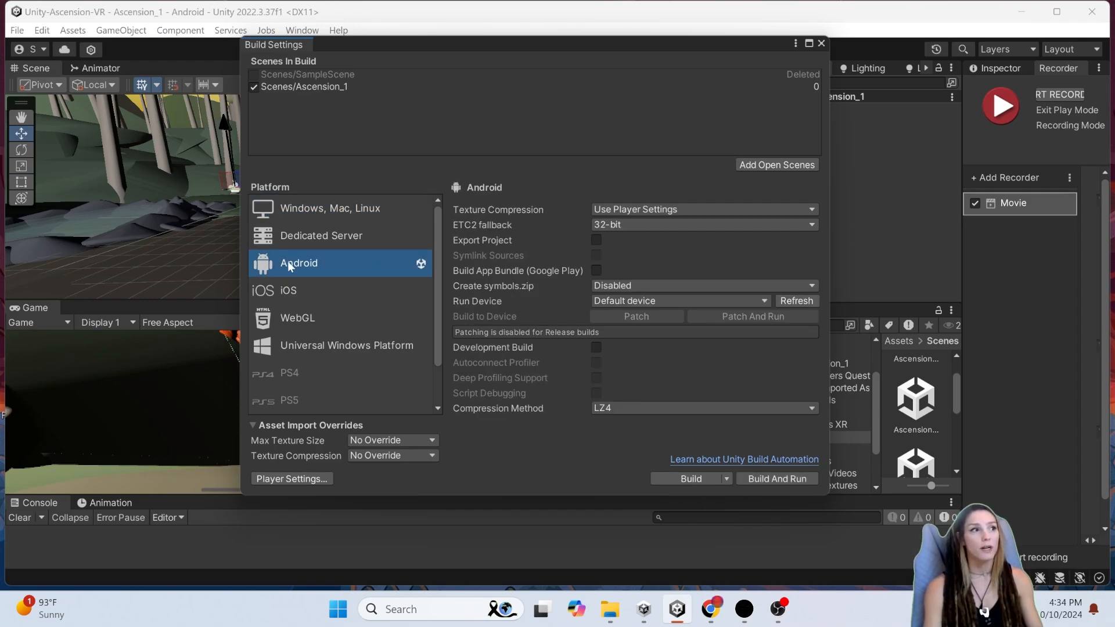
left_click(291, 209)
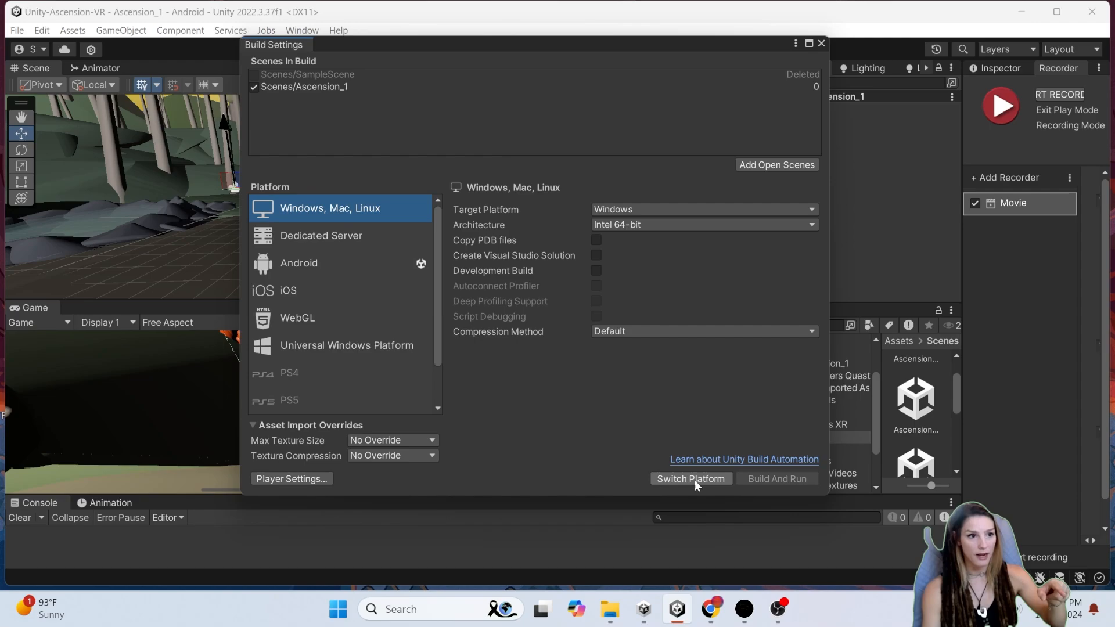
left_click(307, 267)
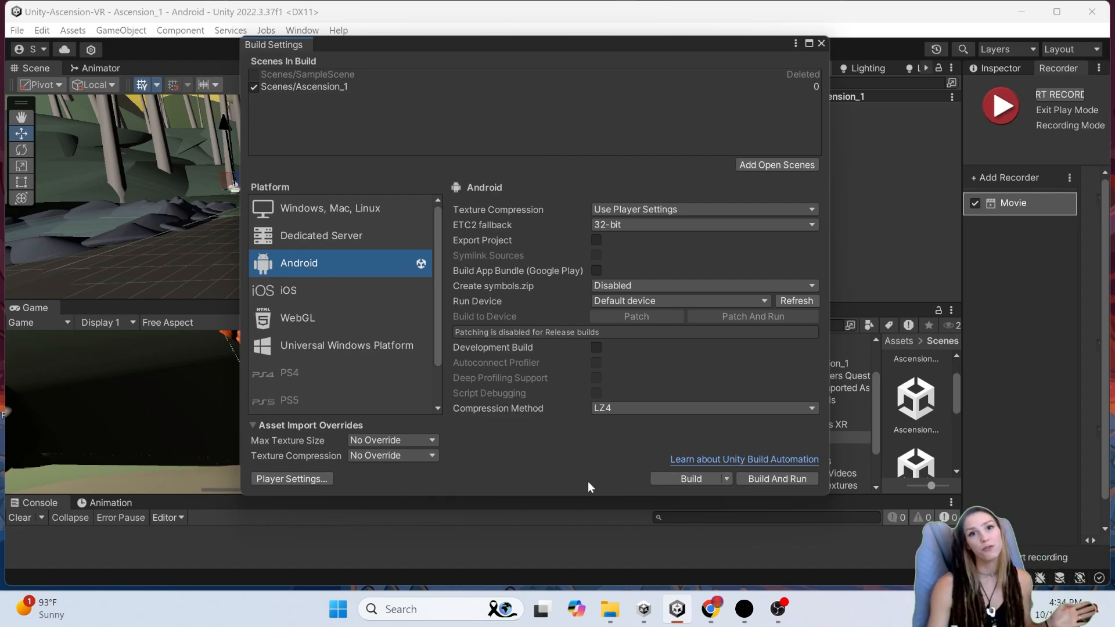
Step: Open Player Settings and check the Company Name and the Product Name 'Ascension VR'
left_click(307, 478)
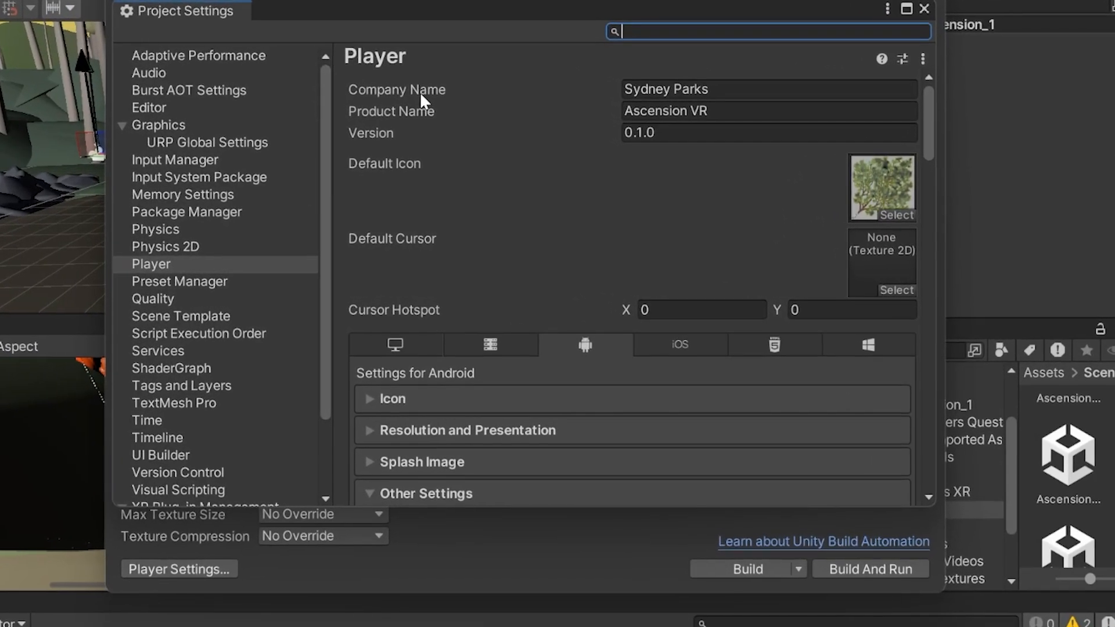
left_click(447, 129)
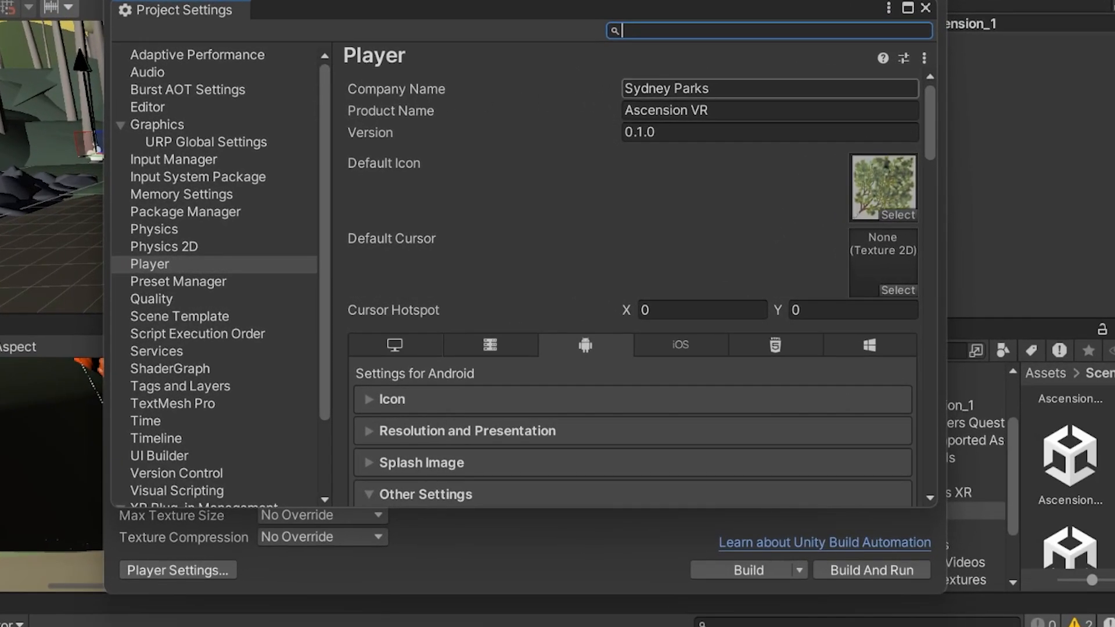
left_click(710, 89)
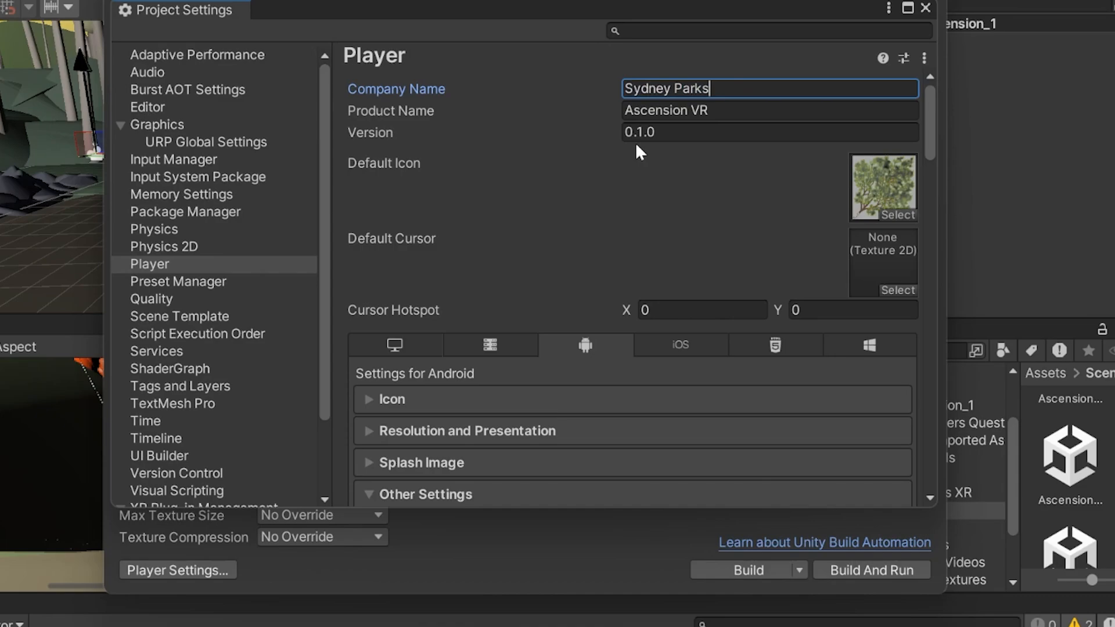
left_click(650, 114)
left_click(709, 111)
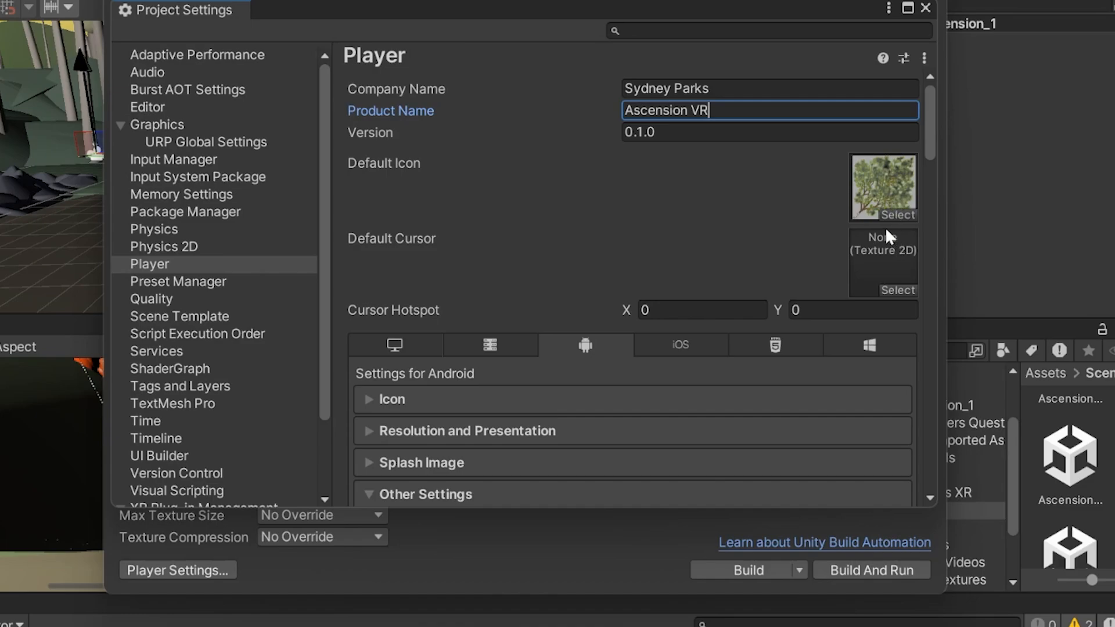
scroll(430, 279, "down", 3)
scroll(415, 328, "up", 1)
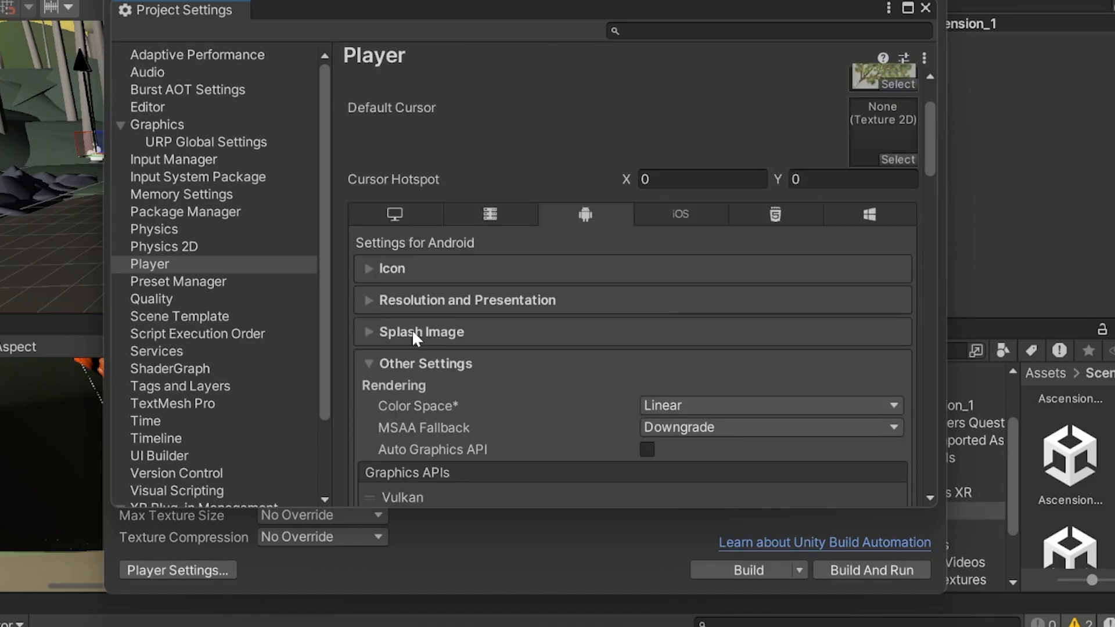
Step: Inspect the Package Name field under Other Settings
left_click(370, 363)
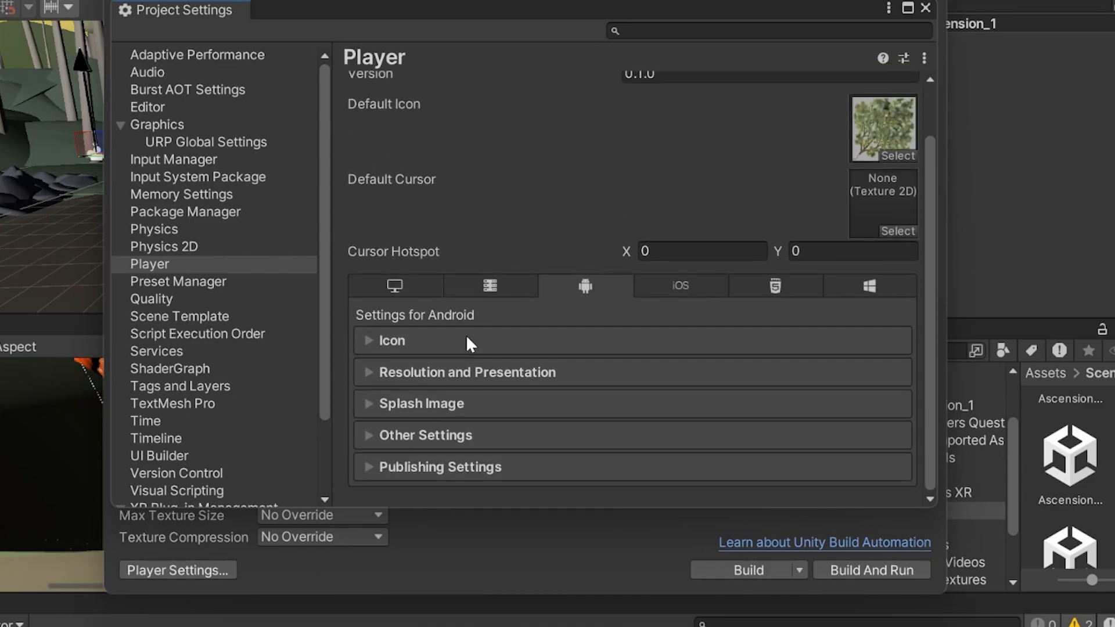
left_click(366, 441)
scroll(505, 351, "down", 3)
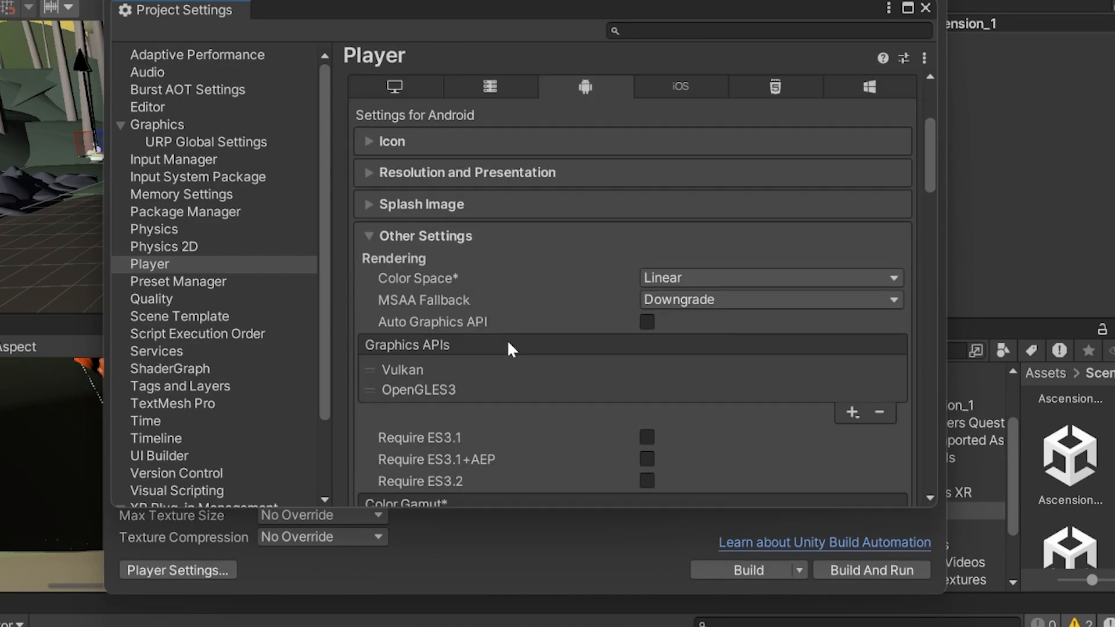
scroll(508, 348, "down", 3)
scroll(563, 291, "up", 2)
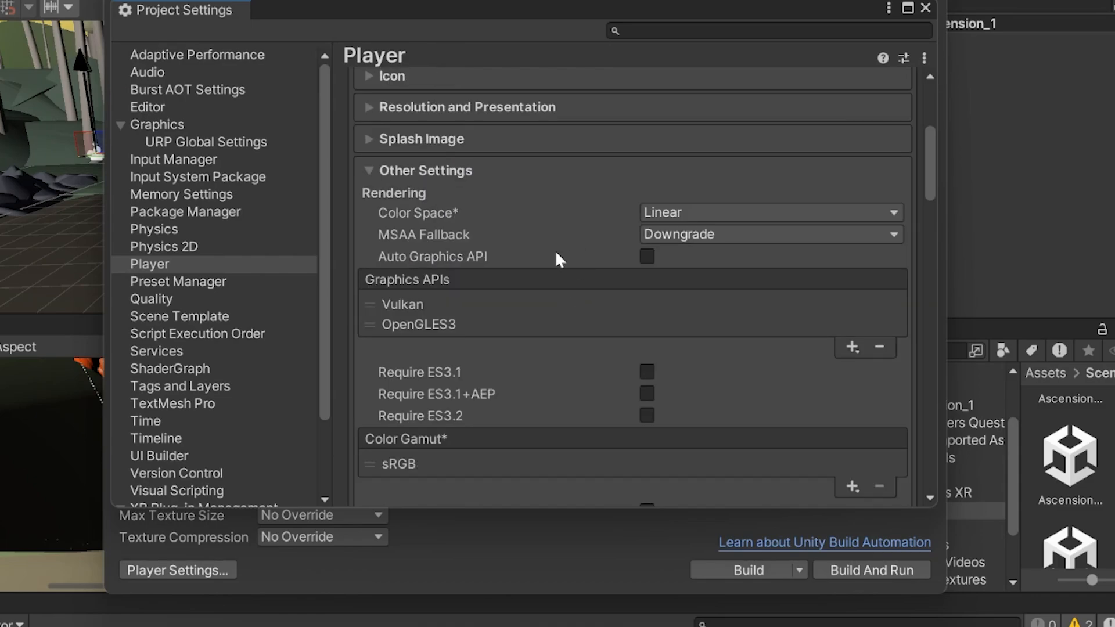
scroll(557, 261, "down", 10)
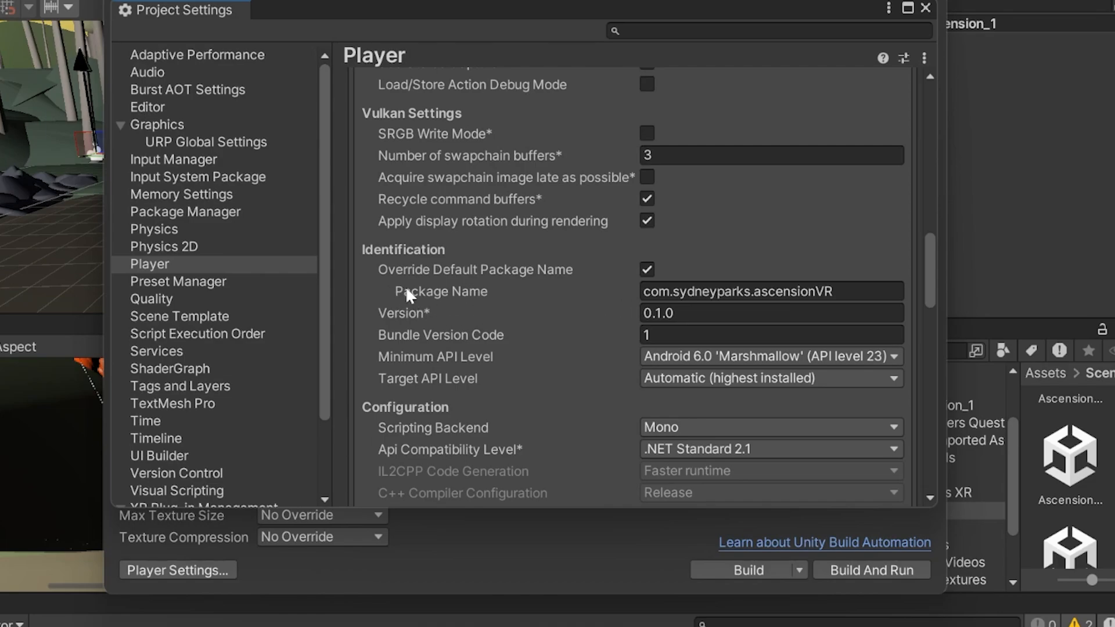
left_click(656, 291)
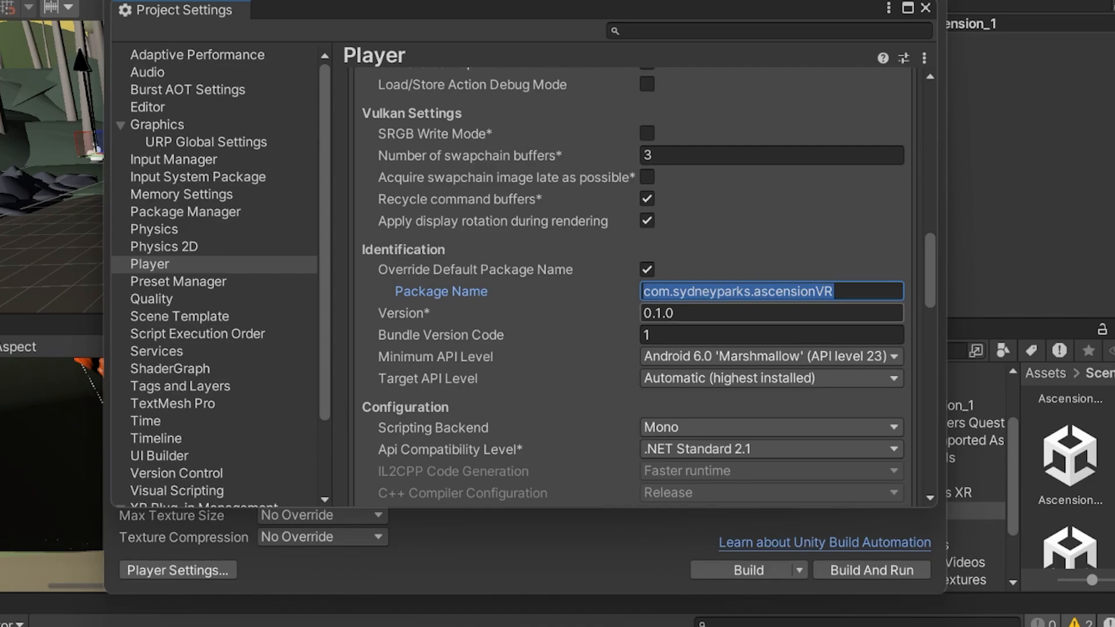
left_click(725, 291)
left_click(816, 291)
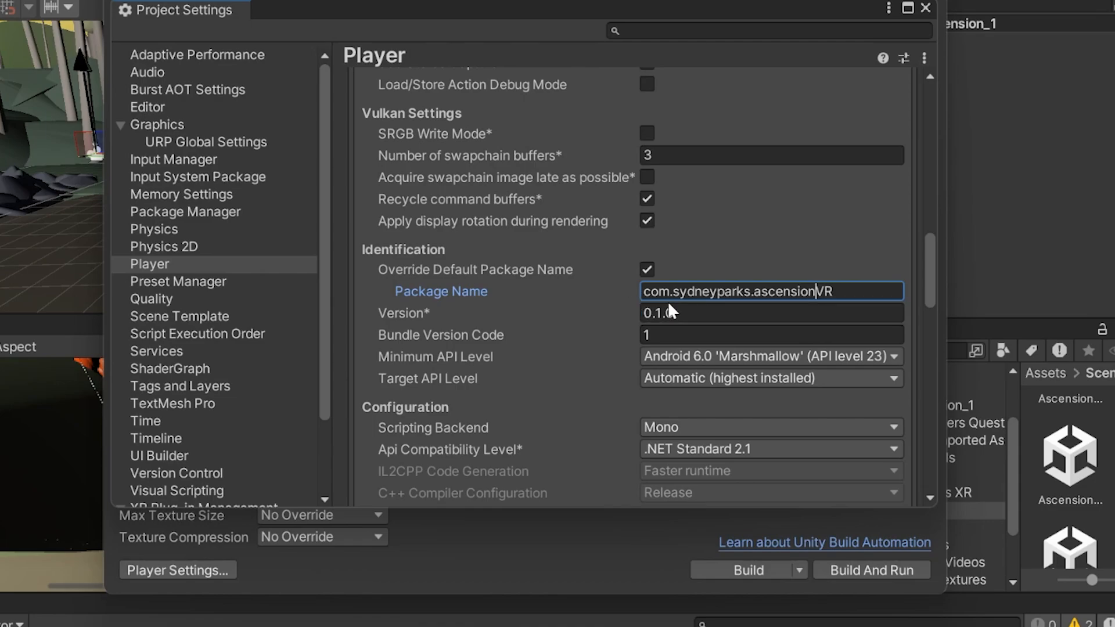
left_click_drag(686, 293, 859, 296)
left_click(702, 293)
Step: Keep Minimum API Level at Android 6.0 'Marshmallow' and check the Target API Level options
scroll(755, 337, "down", 3)
left_click(751, 292)
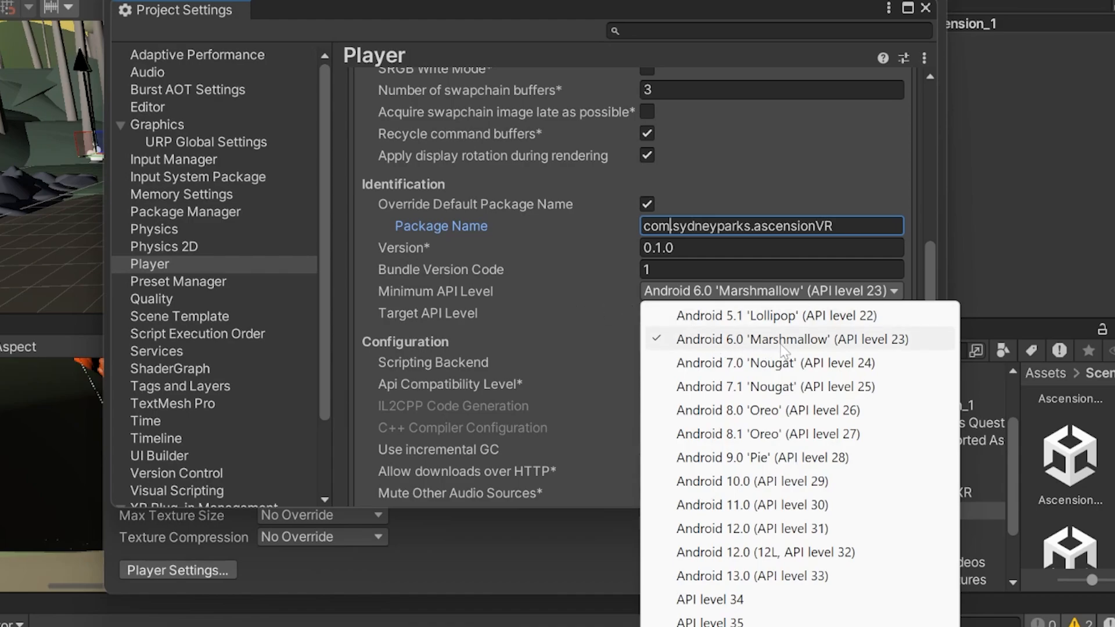
left_click(813, 348)
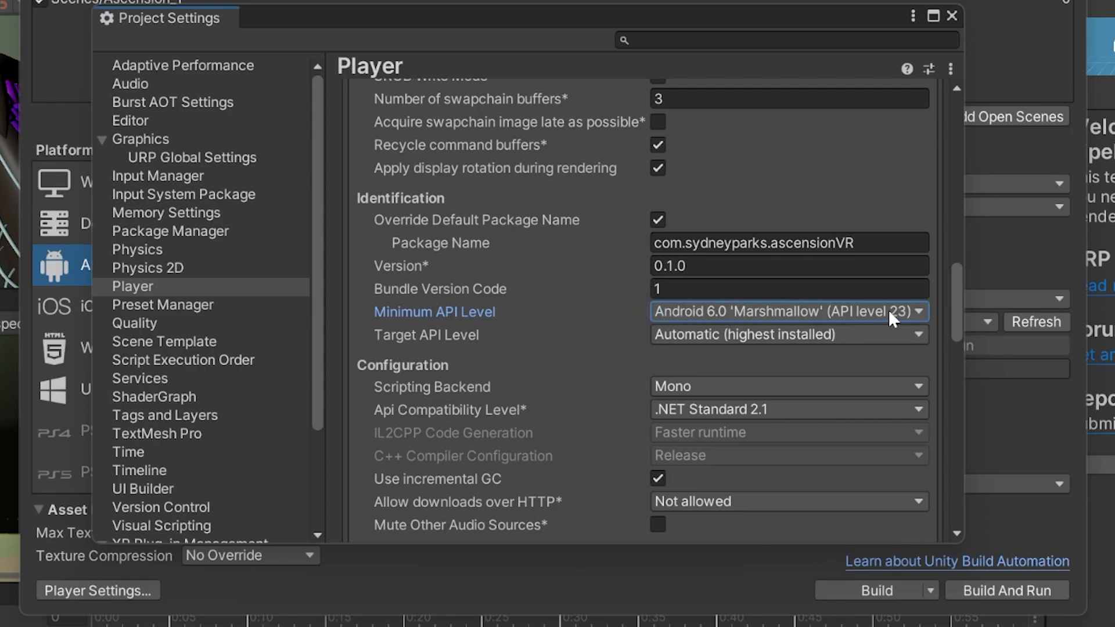
left_click(840, 316)
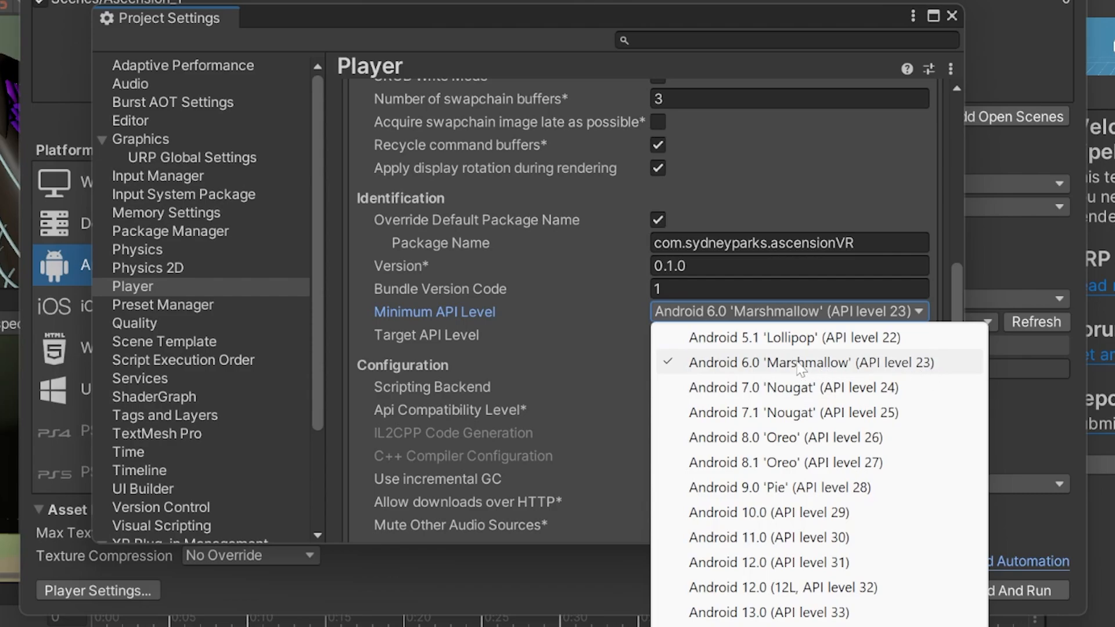
left_click(636, 316)
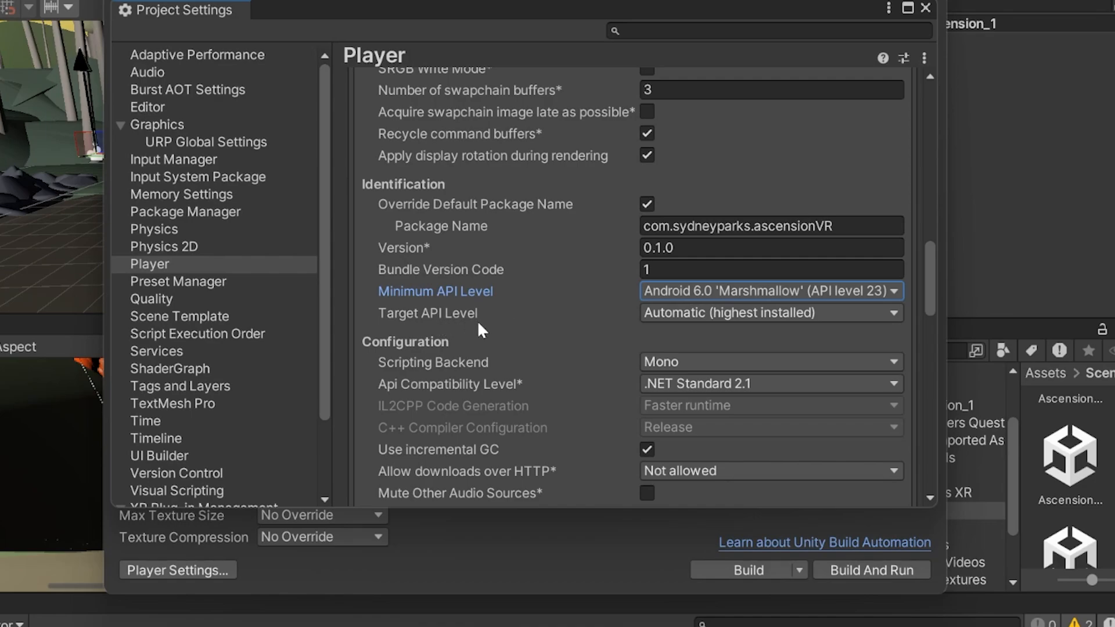
left_click(685, 313)
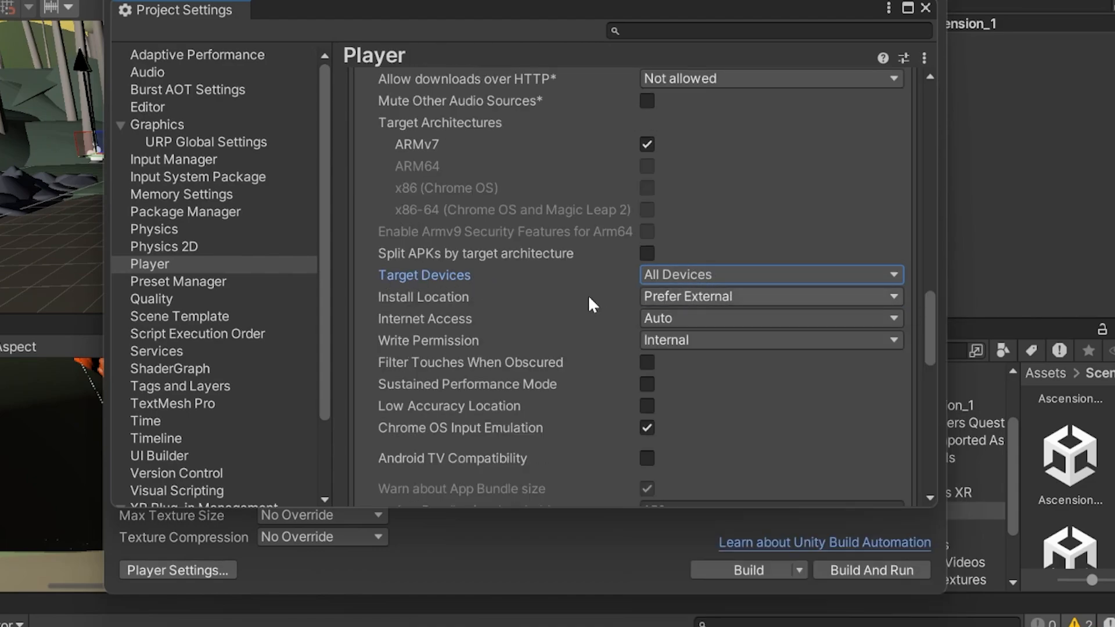
Step: Scroll the Player settings to Publishing Settings, showing debug-key signing
scroll(429, 258, "down", 5)
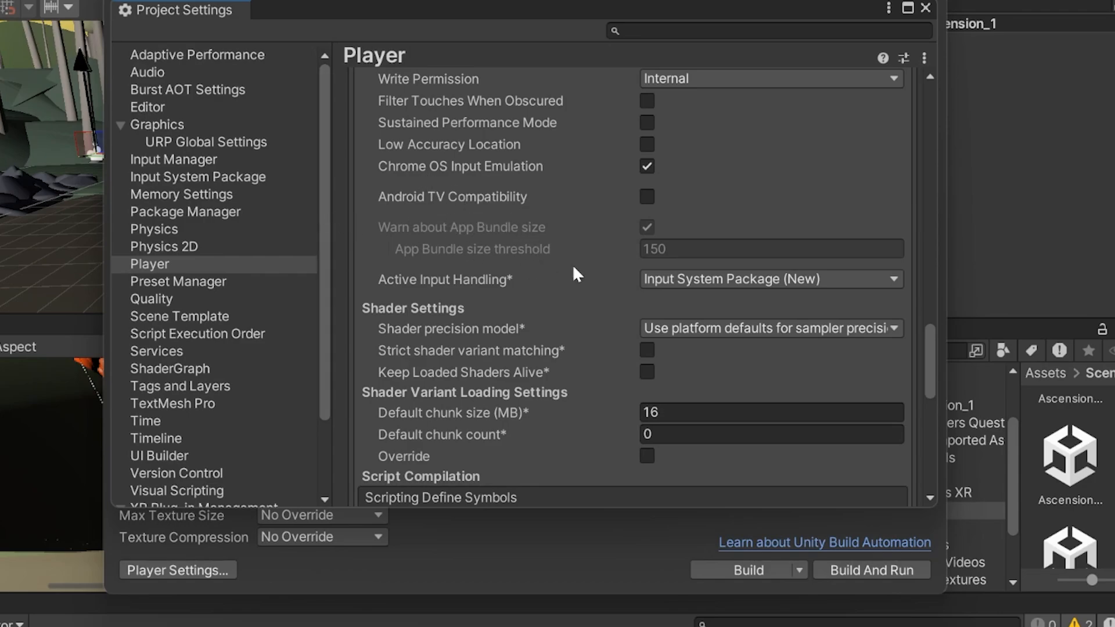
scroll(501, 244, "down", 3)
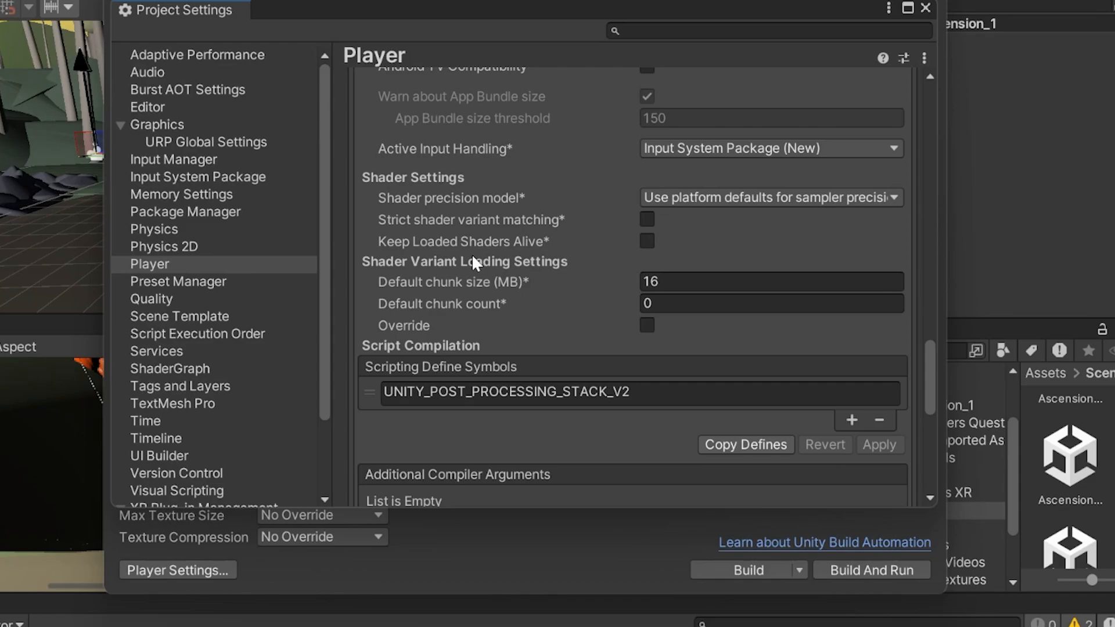
scroll(441, 291, "down", 6)
scroll(467, 420, "up", 15)
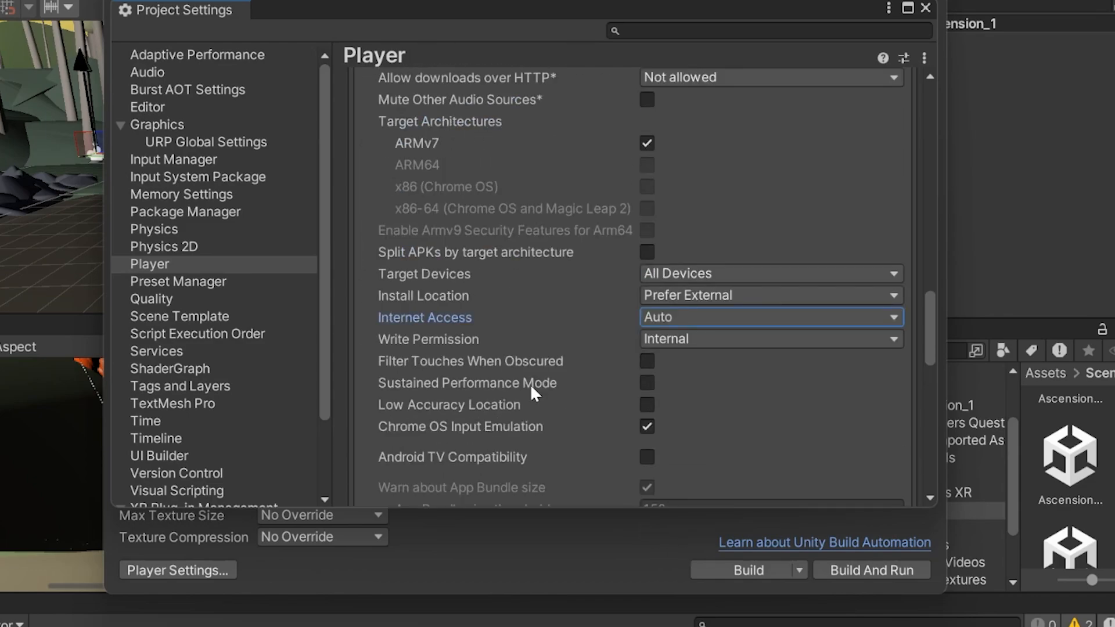
scroll(529, 371, "up", 4)
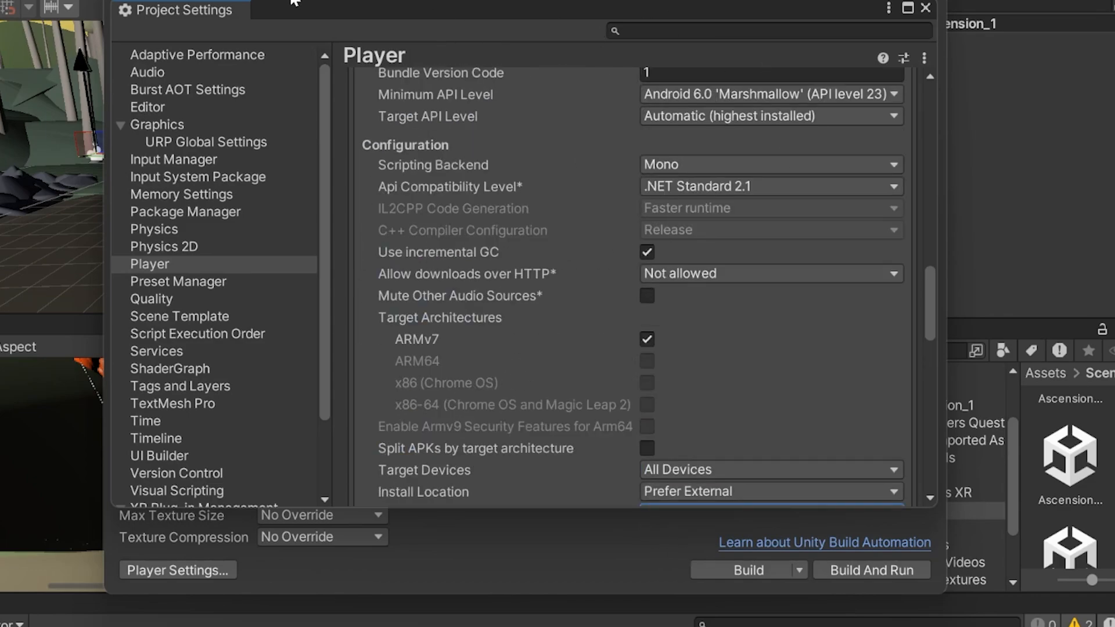
scroll(372, 487, "down", 15)
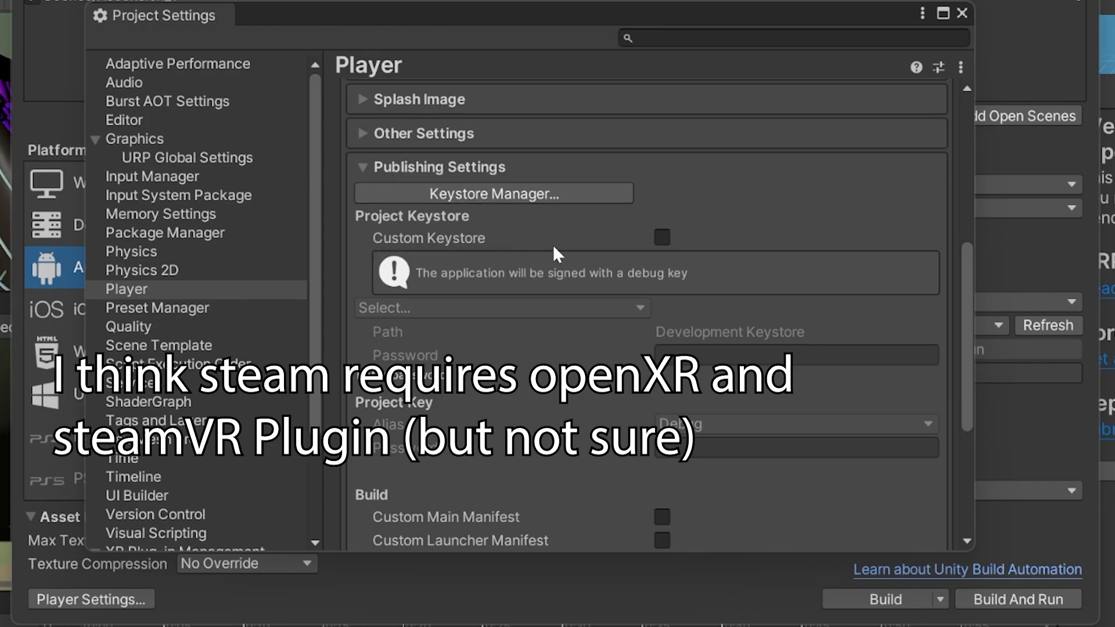
Step: Tick Custom Keystore under Publishing Settings
left_click(662, 237)
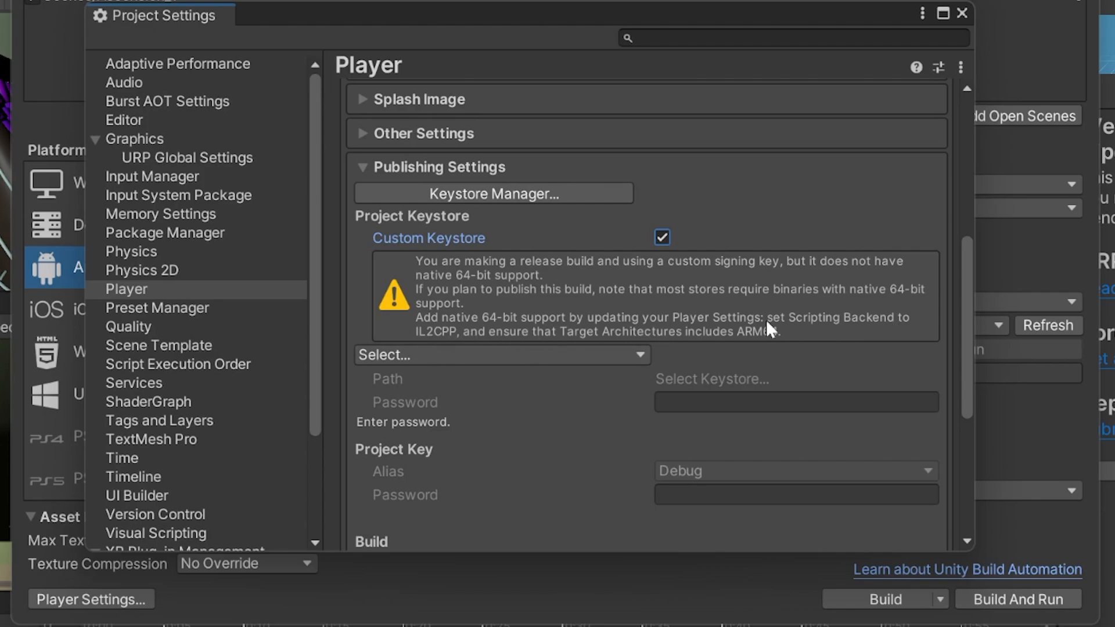
scroll(827, 318, "up", 6)
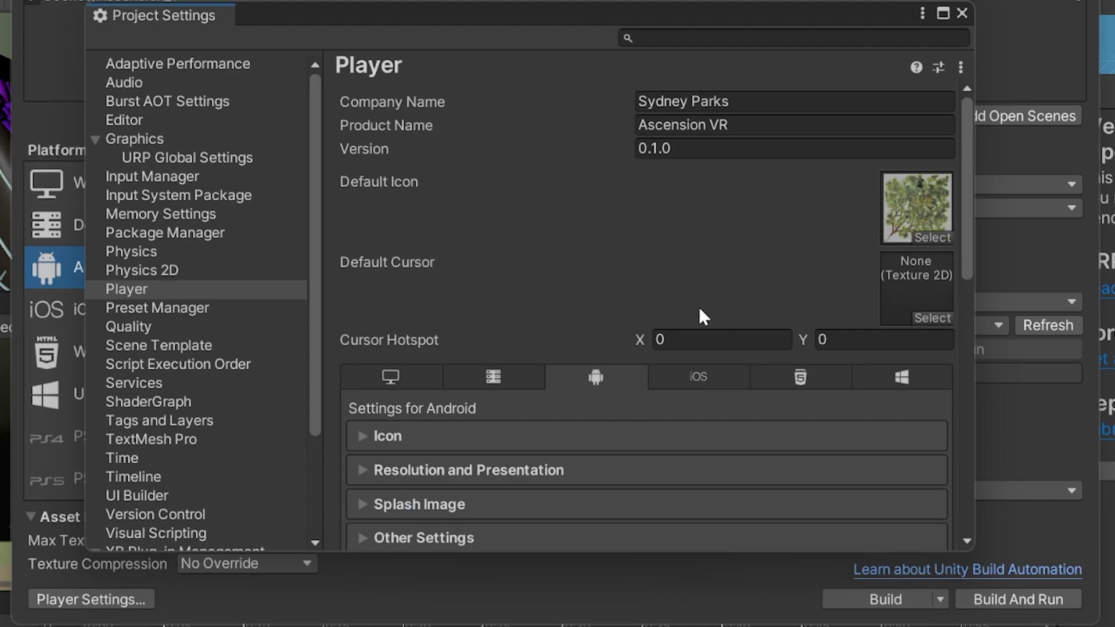
Step: Set Scripting Backend to IL2CPP and target ARM64 instead of ARMv7
scroll(699, 307, "down", 5)
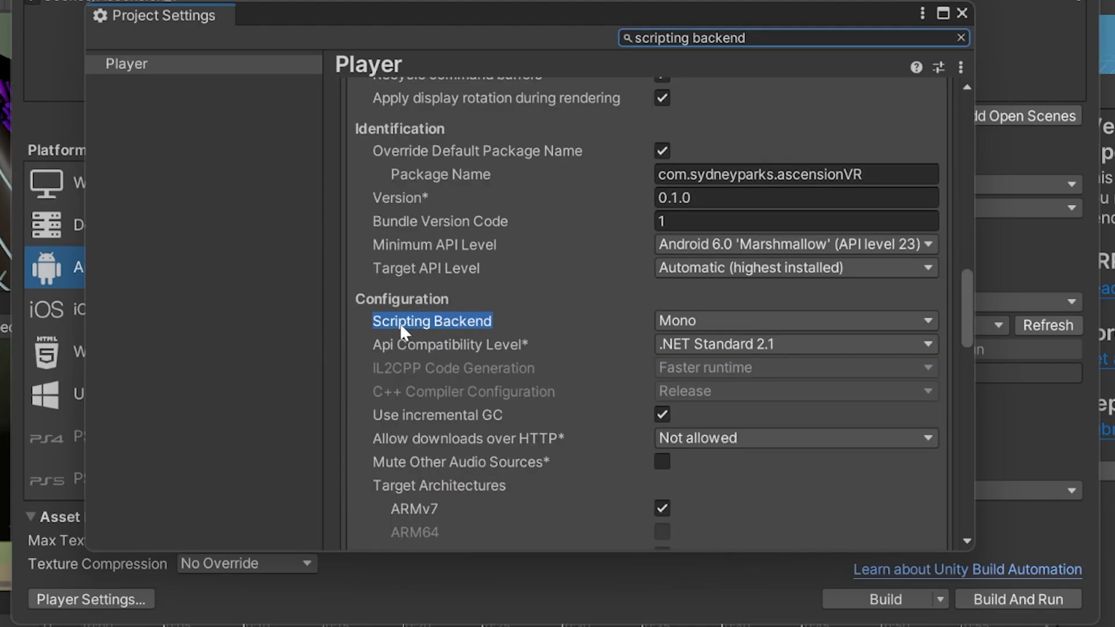
left_click(447, 325)
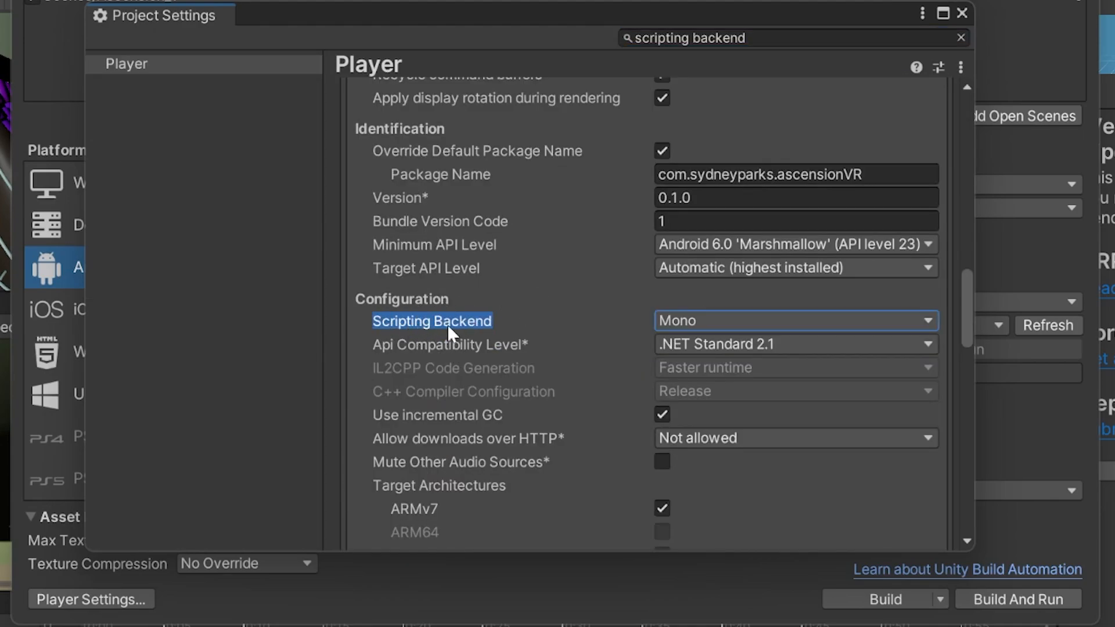
left_click(787, 320)
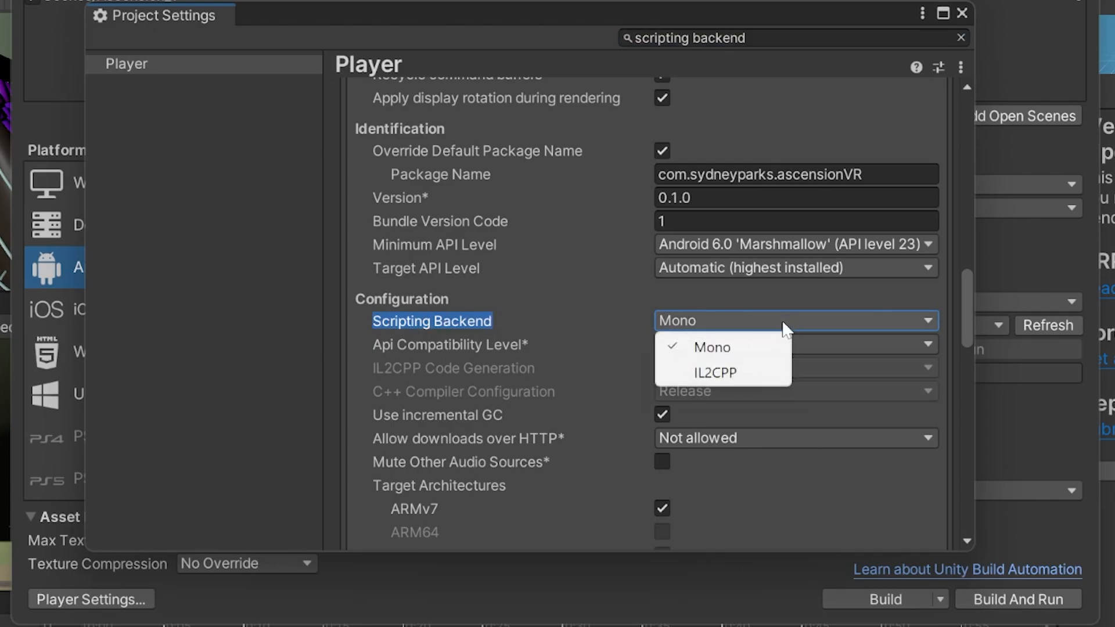
left_click(719, 375)
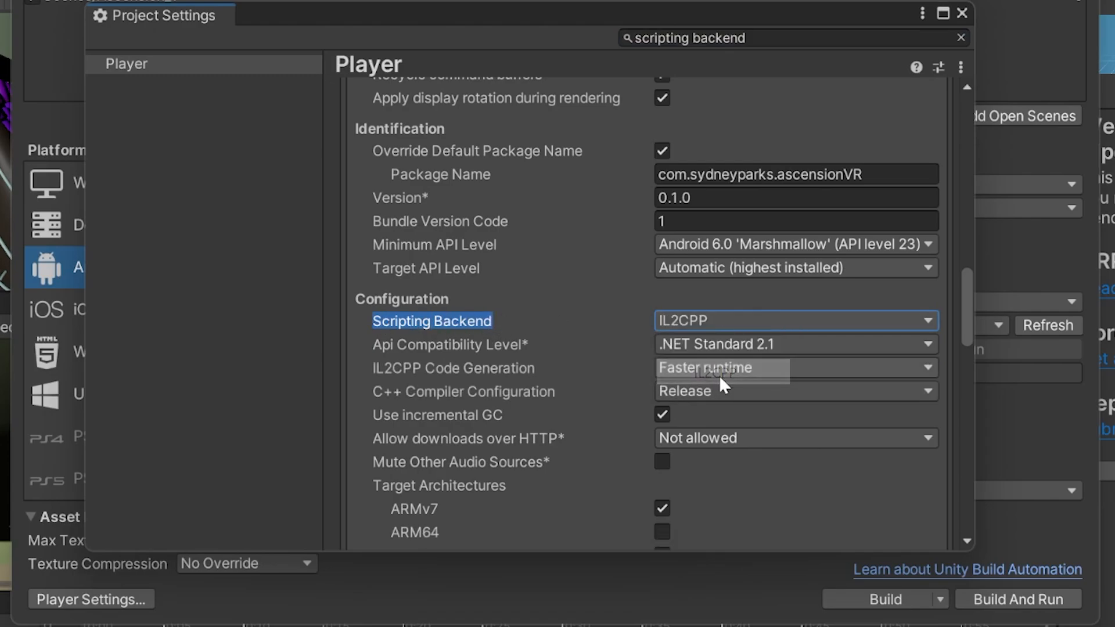
scroll(598, 372, "down", 3)
left_click(608, 371)
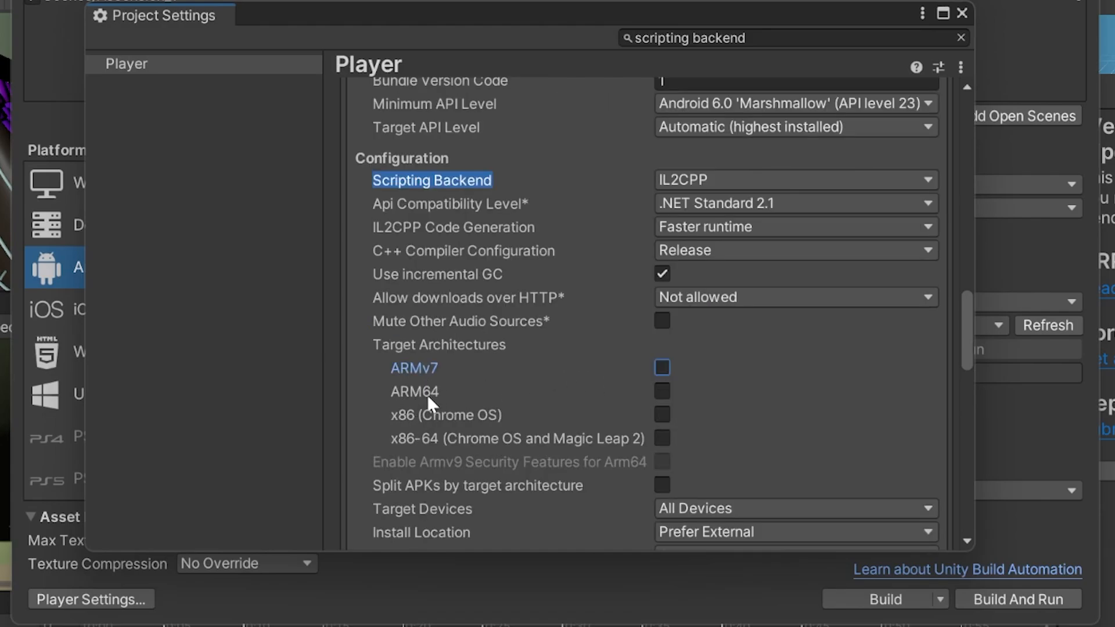
left_click(661, 390)
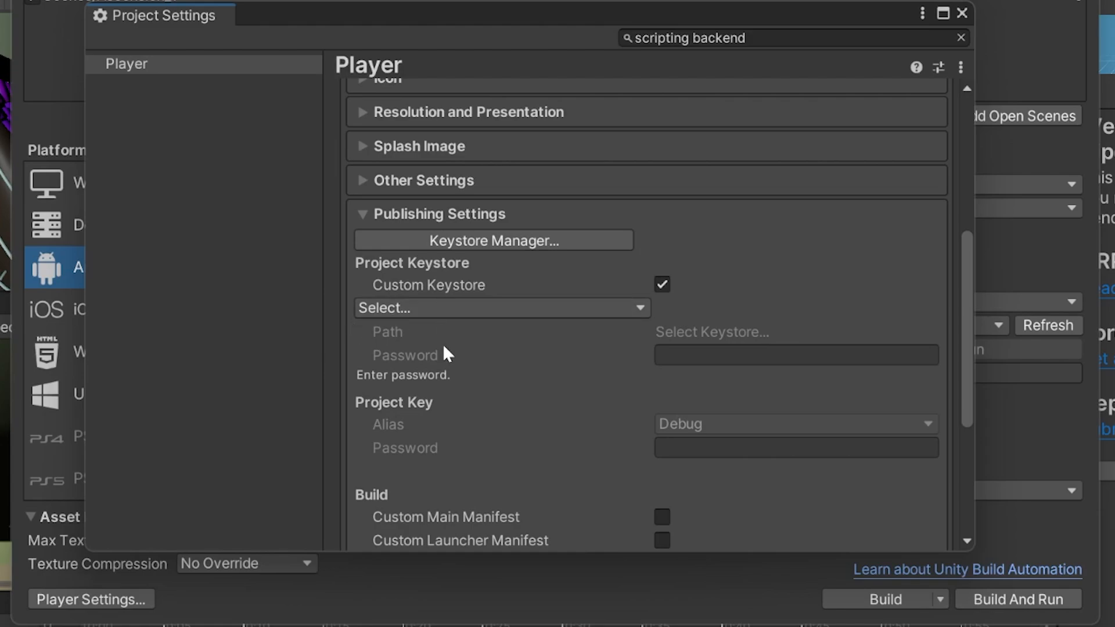
Step: From Keystore Manager, create a new keystore, saving user.keystore in a new Keystore folder
scroll(471, 401, "up", 3)
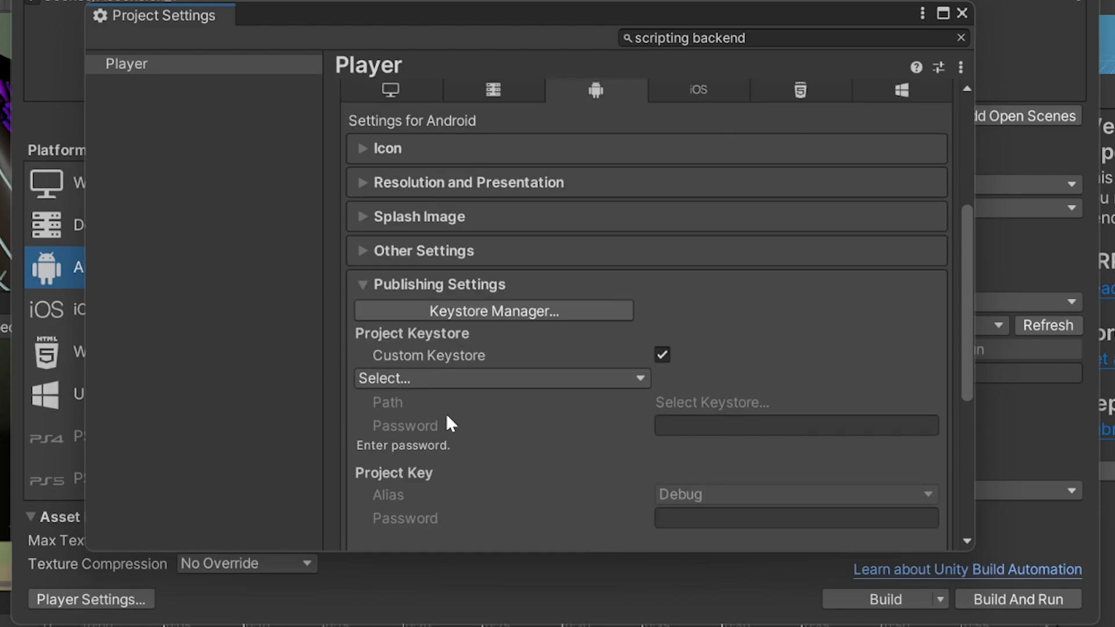
left_click(501, 310)
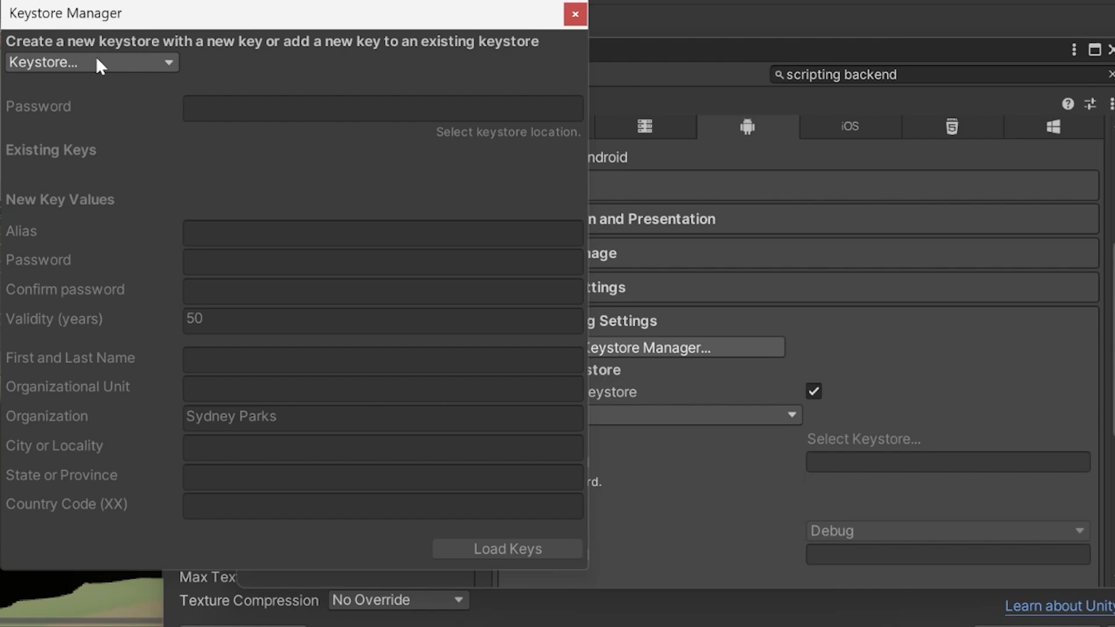
left_click(96, 60)
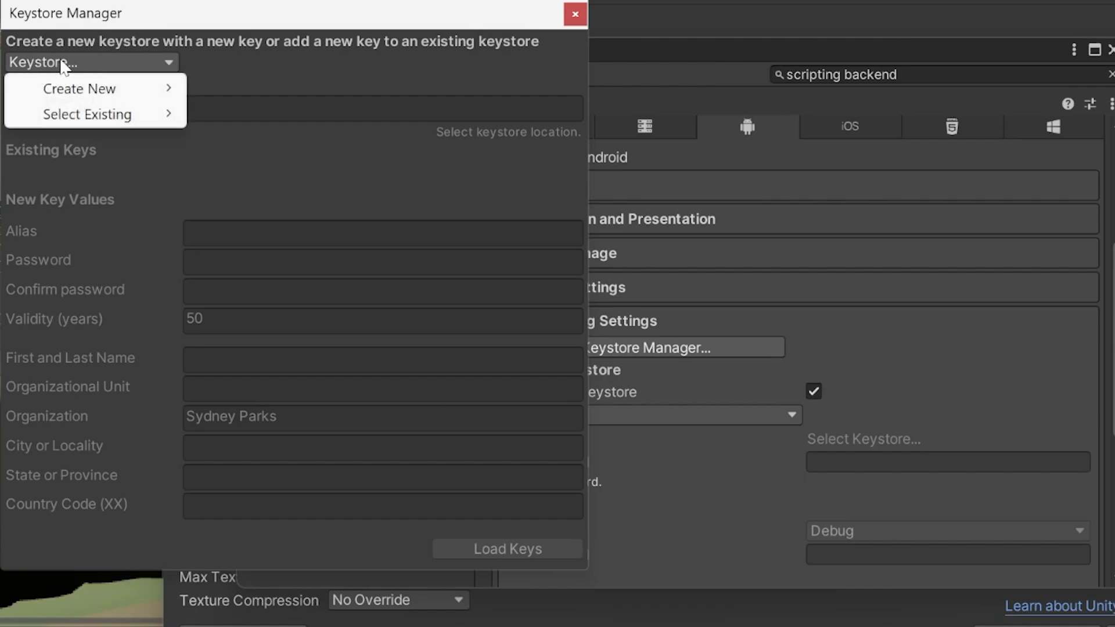
mouse_move(93, 92)
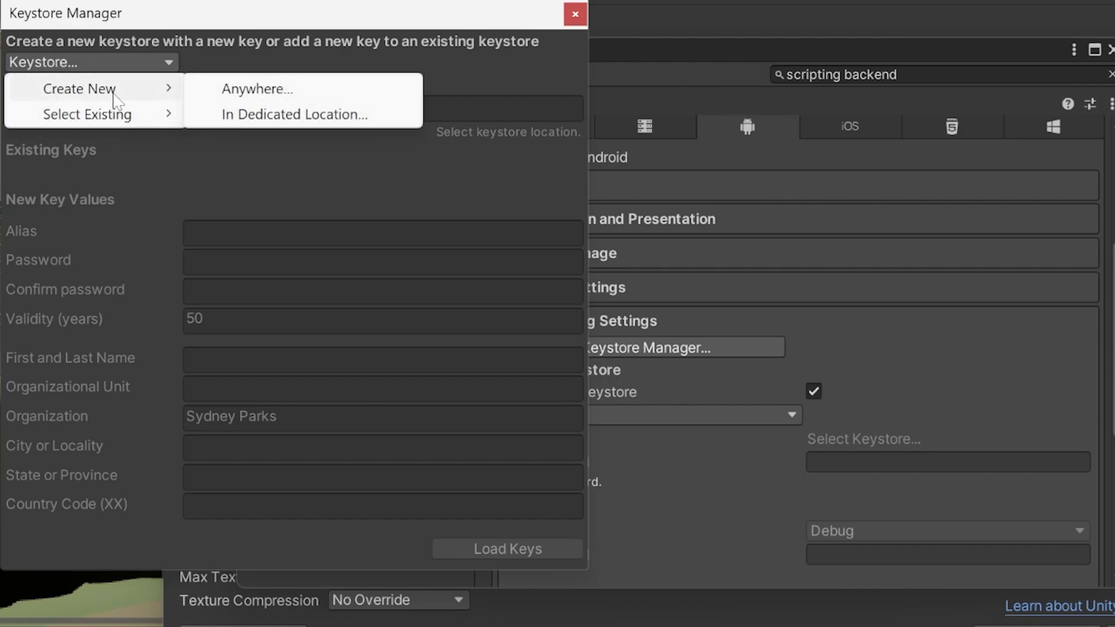
left_click(259, 117)
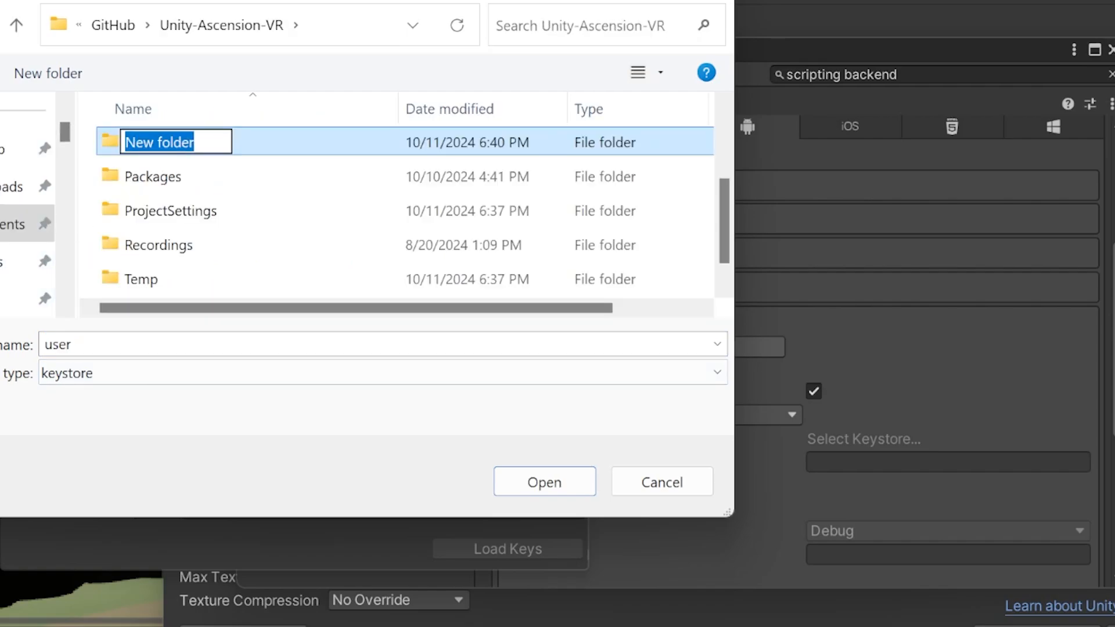
type("Keystore")
key("Return")
key("Return")
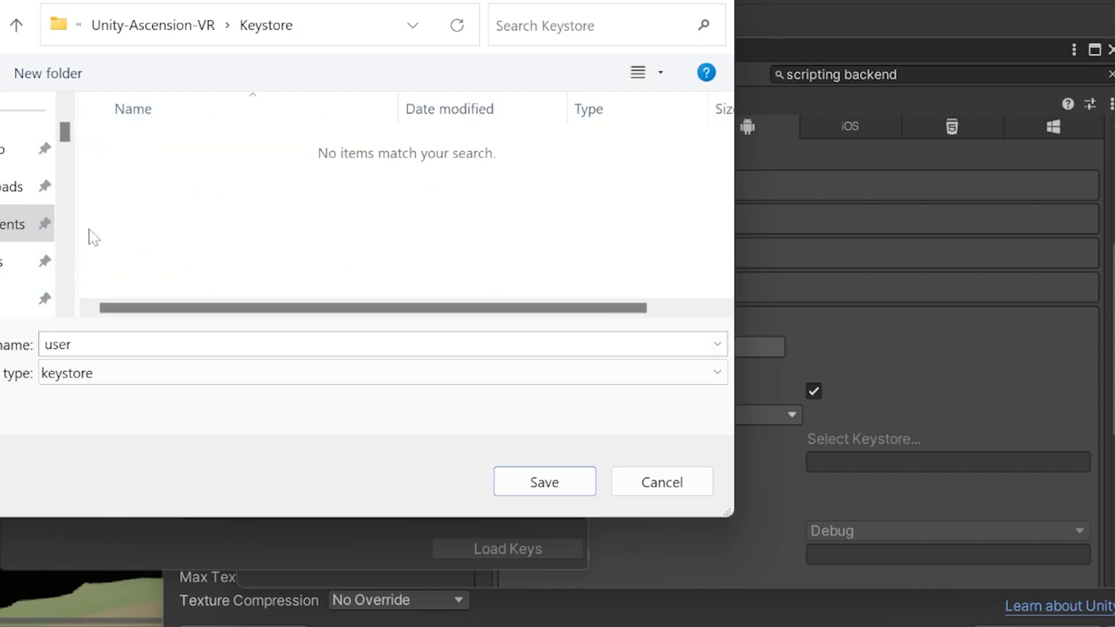
key("Return")
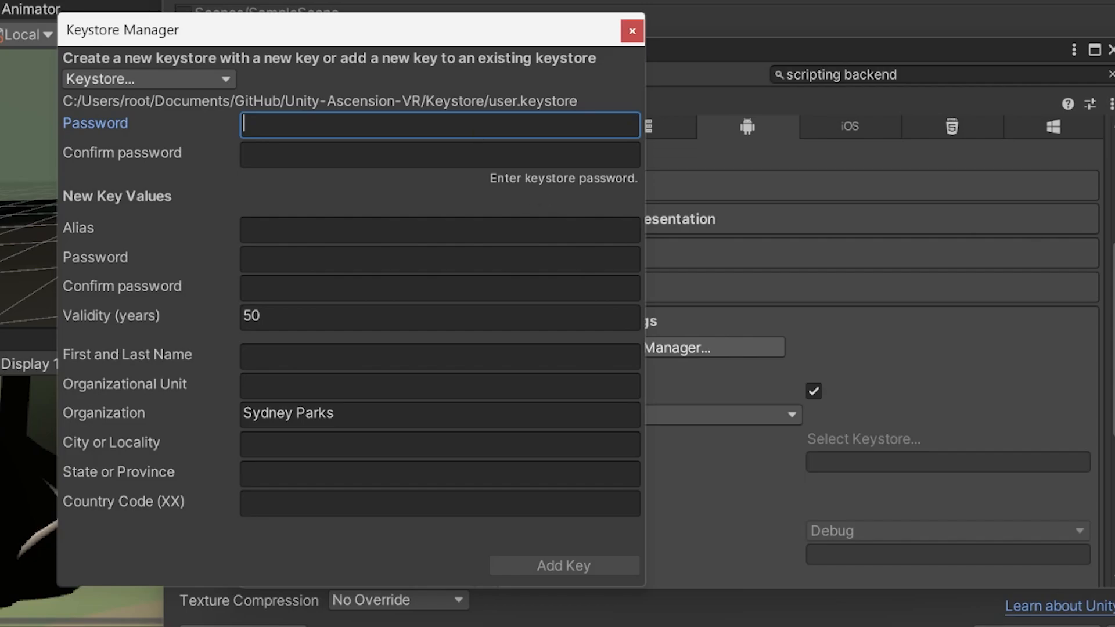
Step: Enter the keystore password, set alias mykey, and enter and confirm the key password
type("*")
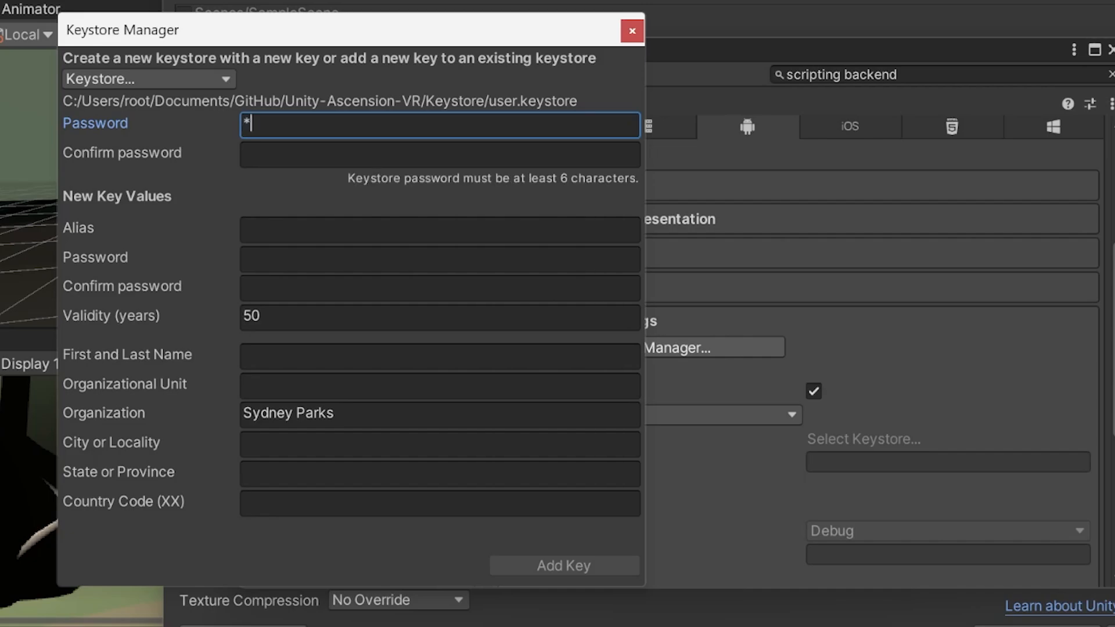
type("***********")
key("Tab")
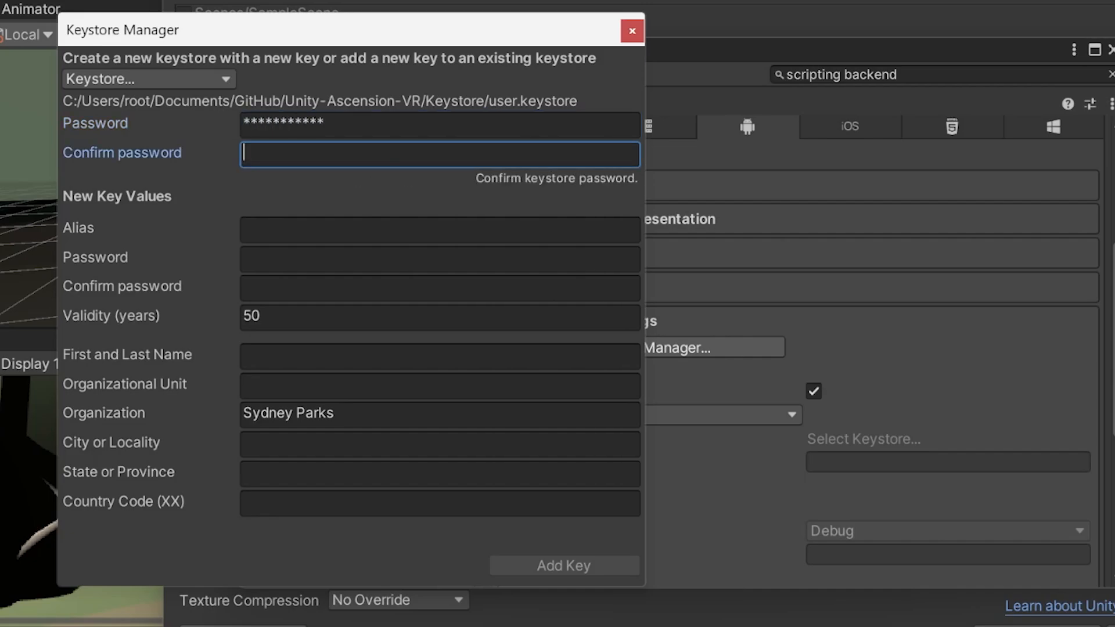
type("************")
key("Tab")
type("mykey")
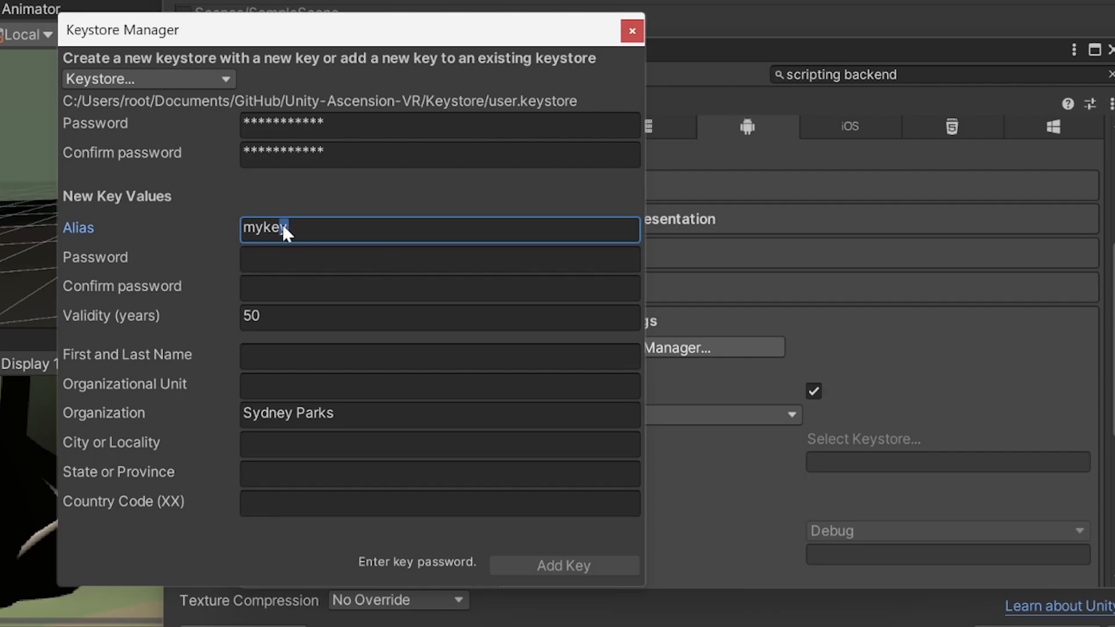
key("Tab")
type("**********")
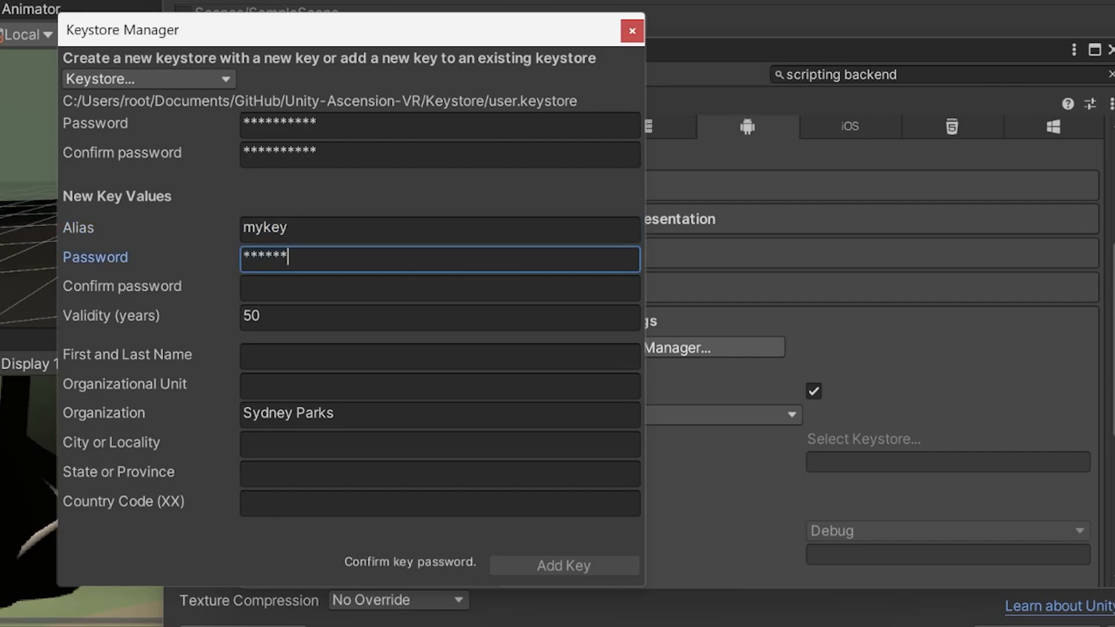
key("Tab")
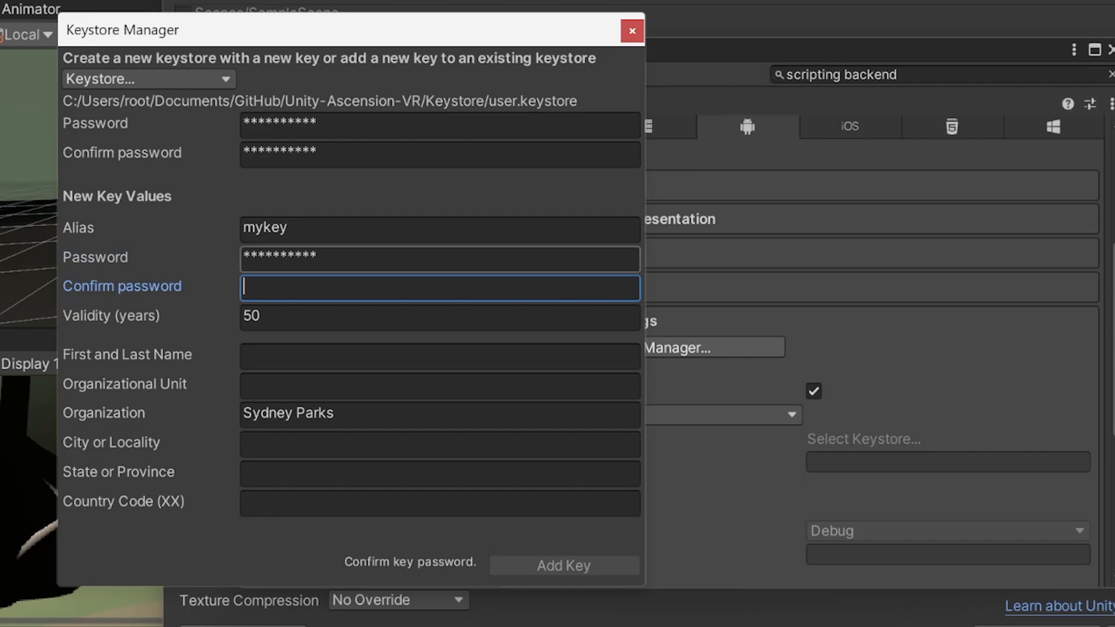
type("**********")
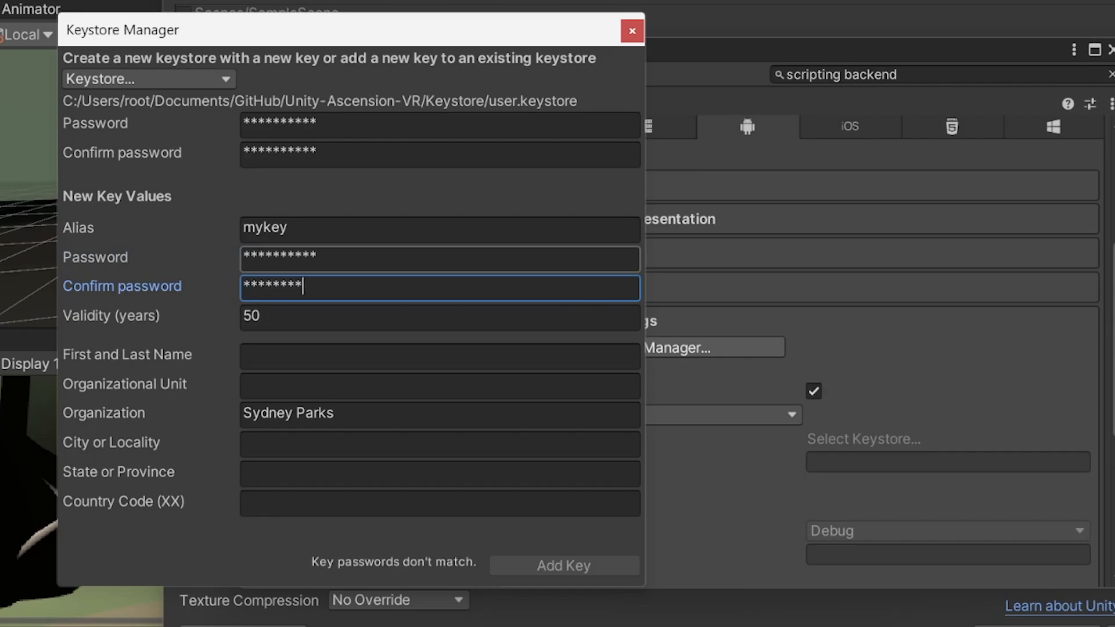
Step: Keep the 50-year validity, fill in the owner's first and last name, and add the key
key("Tab")
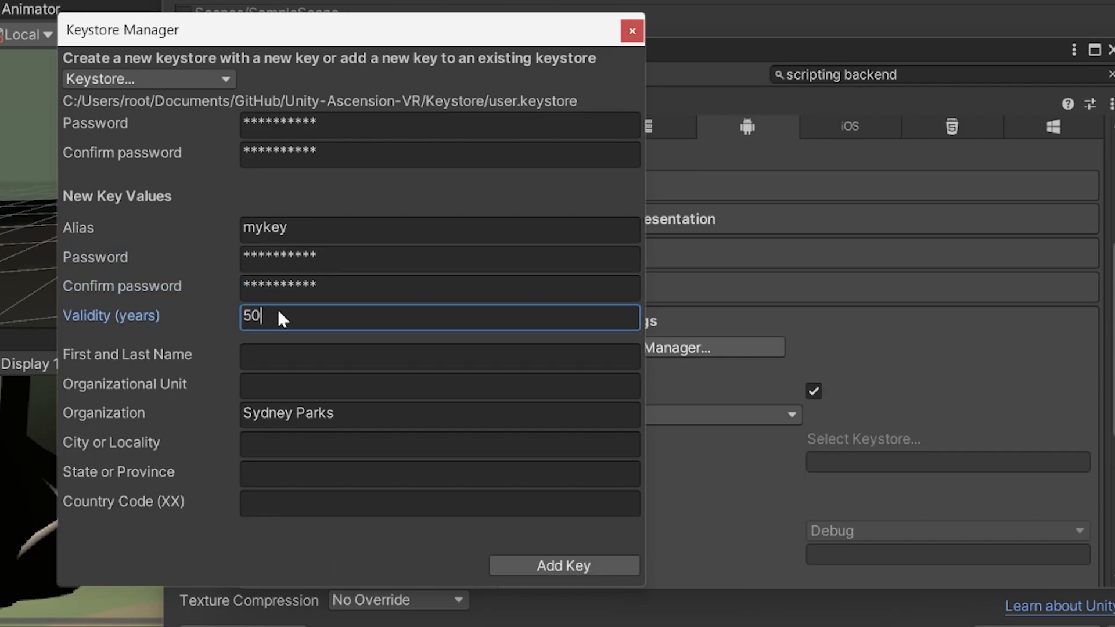
left_click_drag(278, 315, 114, 319)
left_click(269, 316)
key("Tab")
type("Sydney Parks")
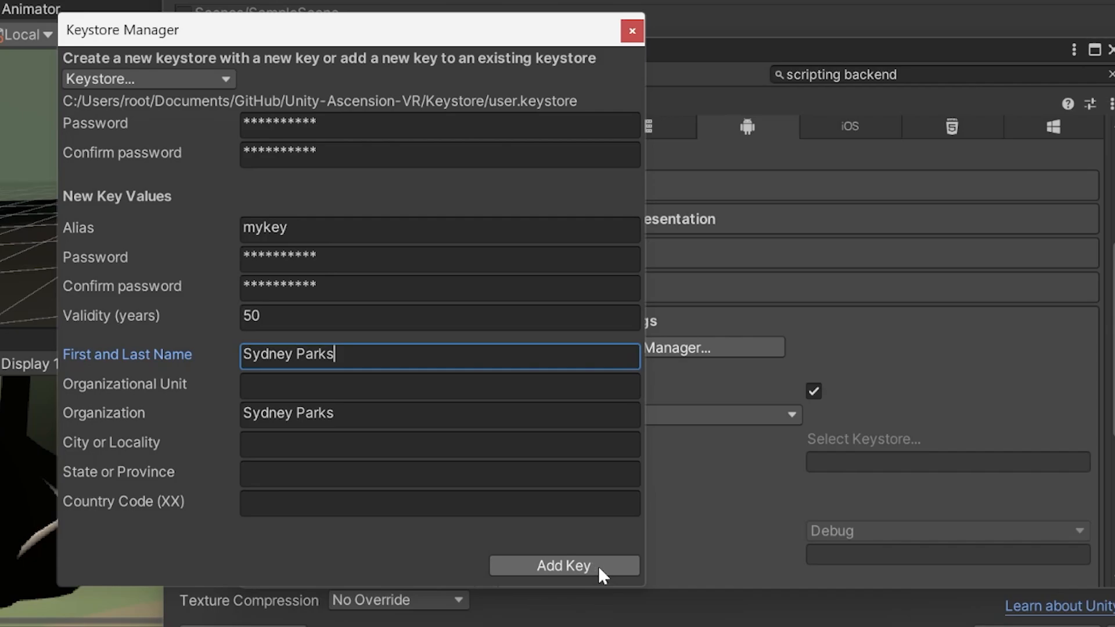
left_click(570, 567)
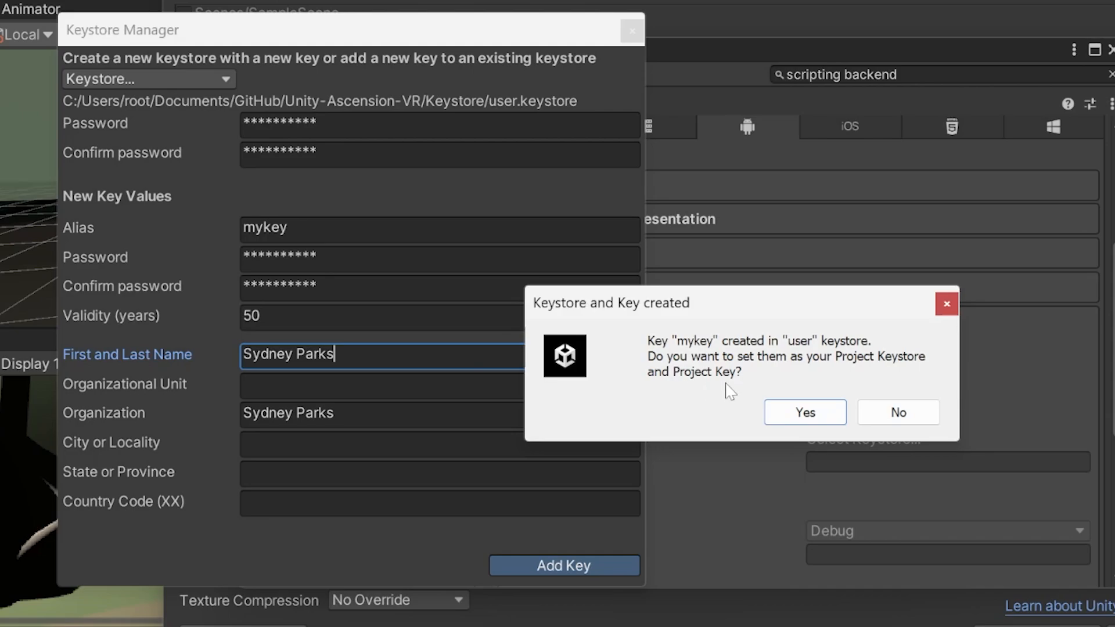
Step: Accept making user keystore and mykey the Project Keystore and Project Key
left_click(789, 414)
scroll(662, 260, "down", 1)
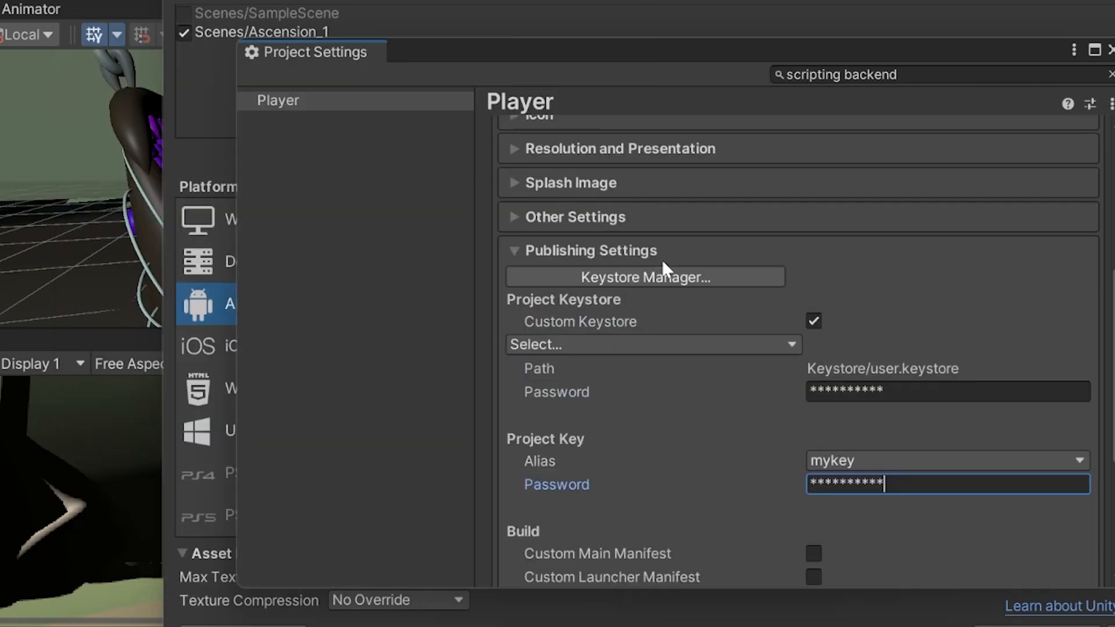
scroll(625, 396, "down", 3)
scroll(597, 376, "up", 2)
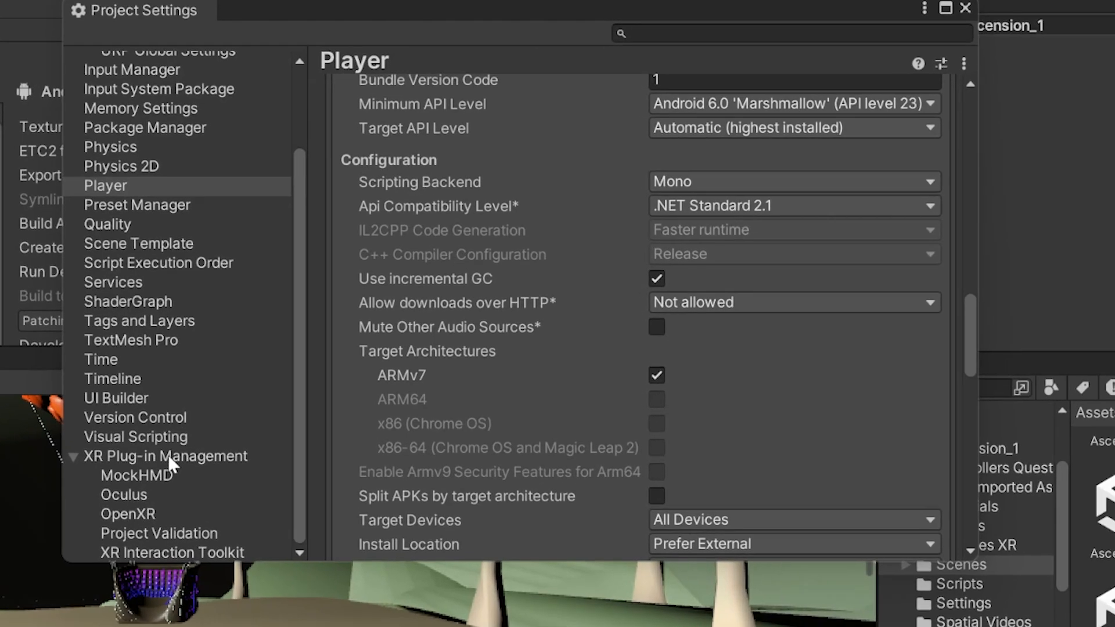
Step: Review the XR plug-in providers on the desktop, server, Android, iOS, WebGL and Windows tabs, then view the MockHMD settings
left_click(118, 458)
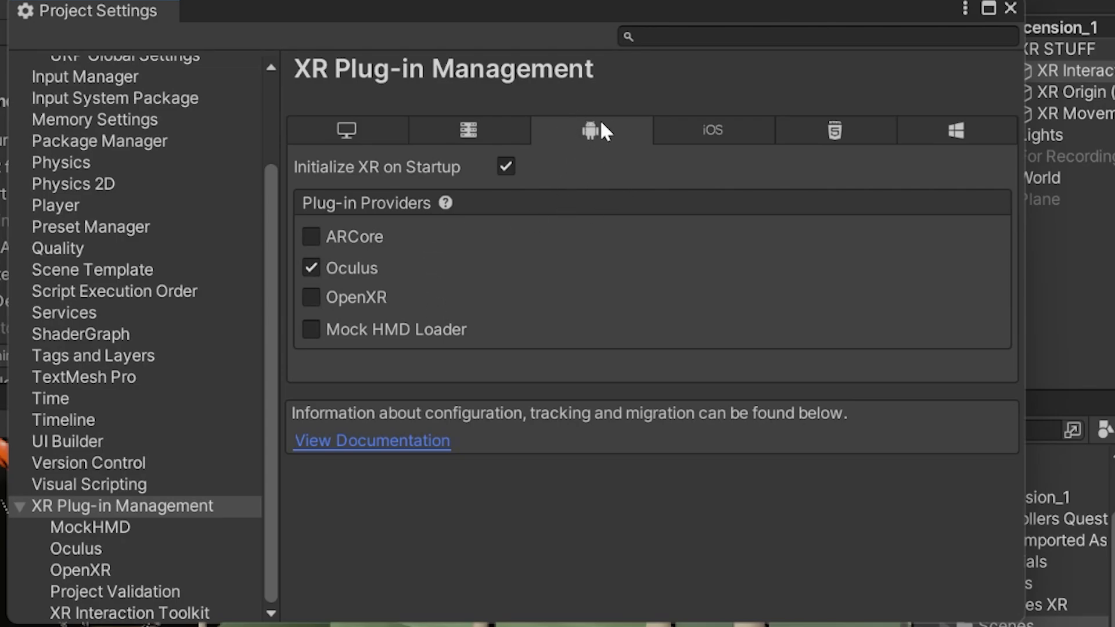
left_click(355, 129)
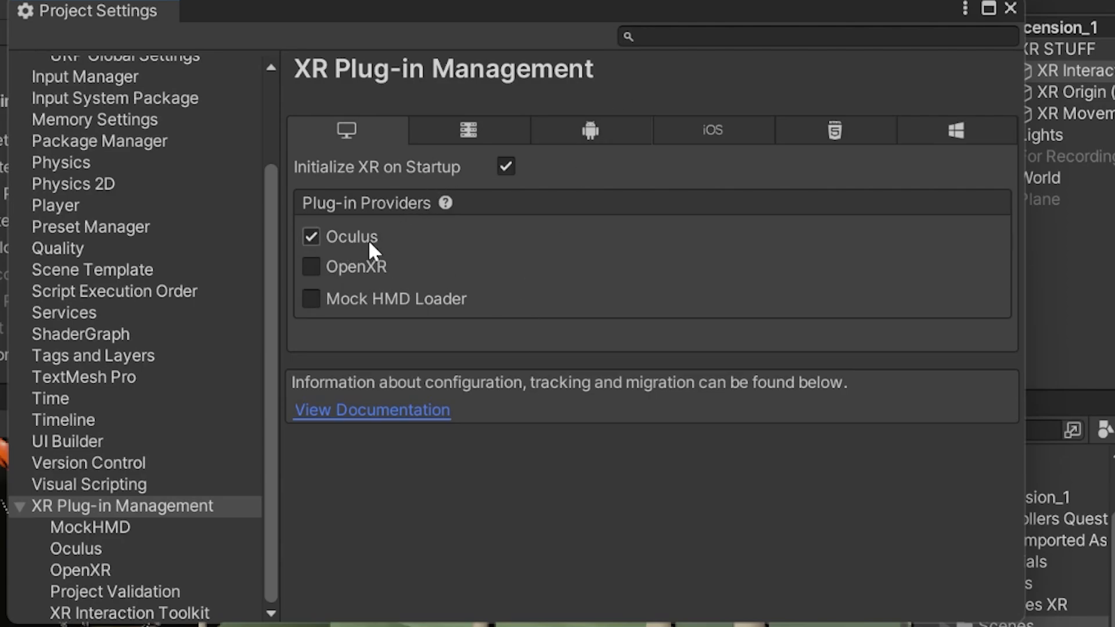
left_click(464, 136)
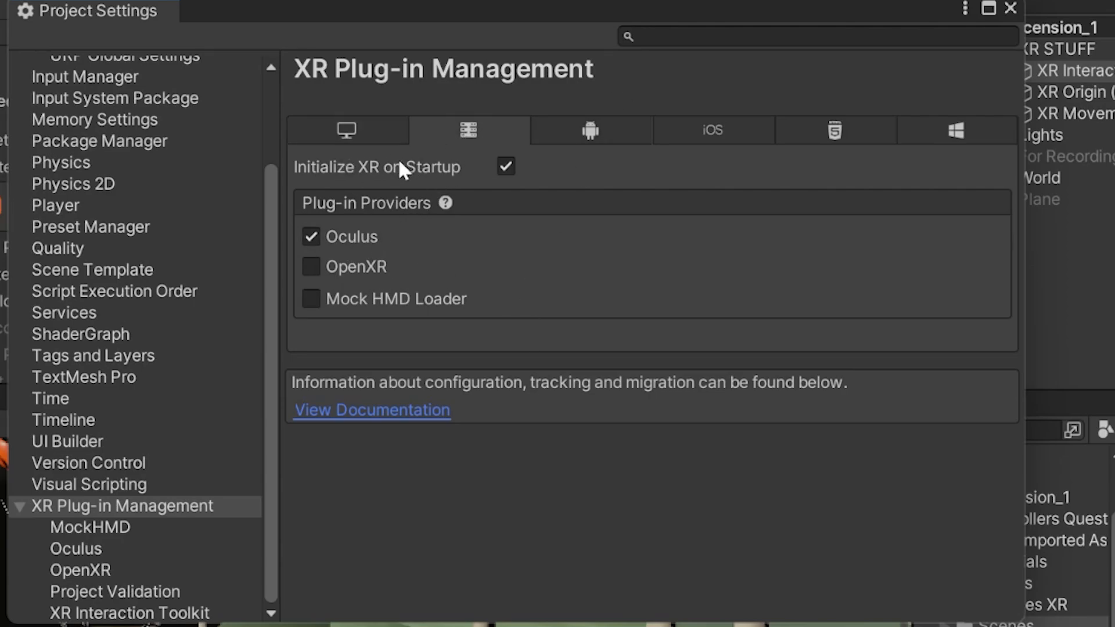
left_click(566, 126)
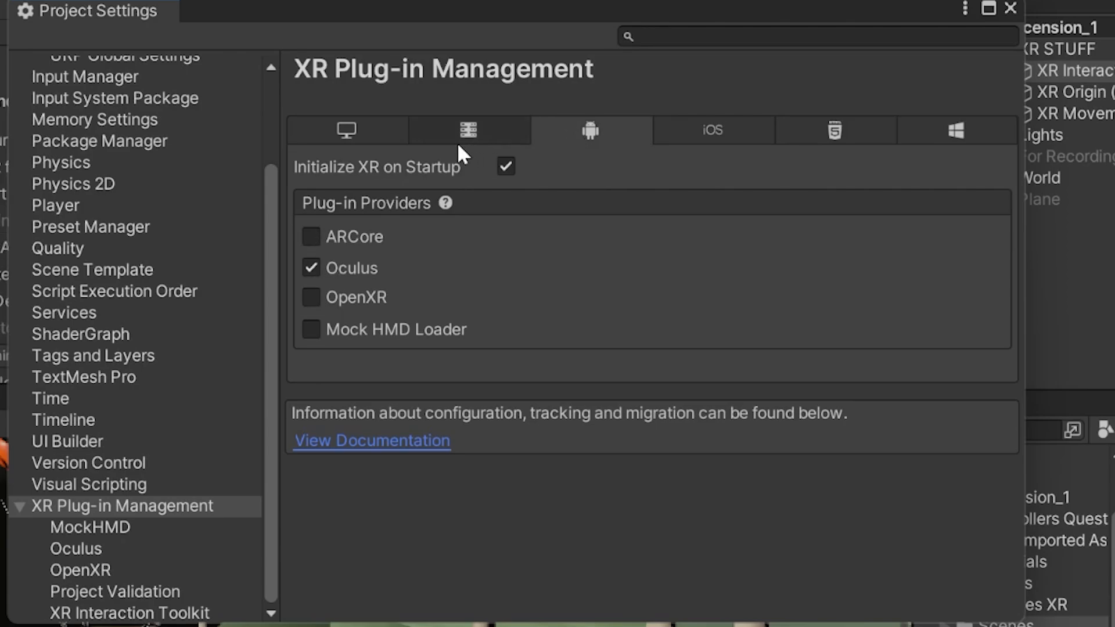
left_click(753, 138)
left_click(816, 138)
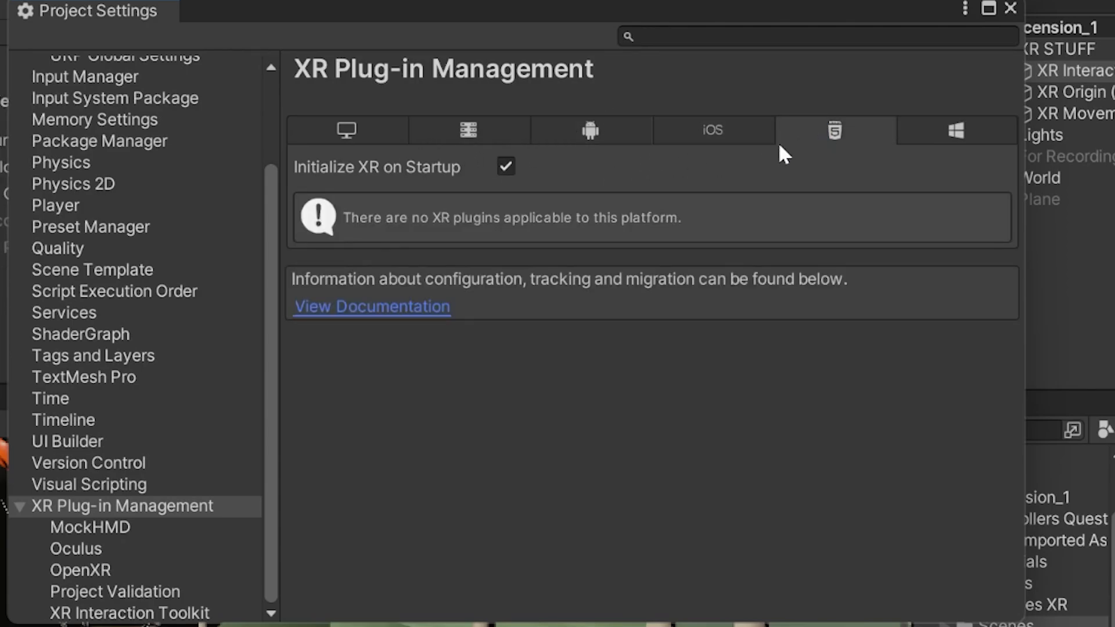
left_click(993, 131)
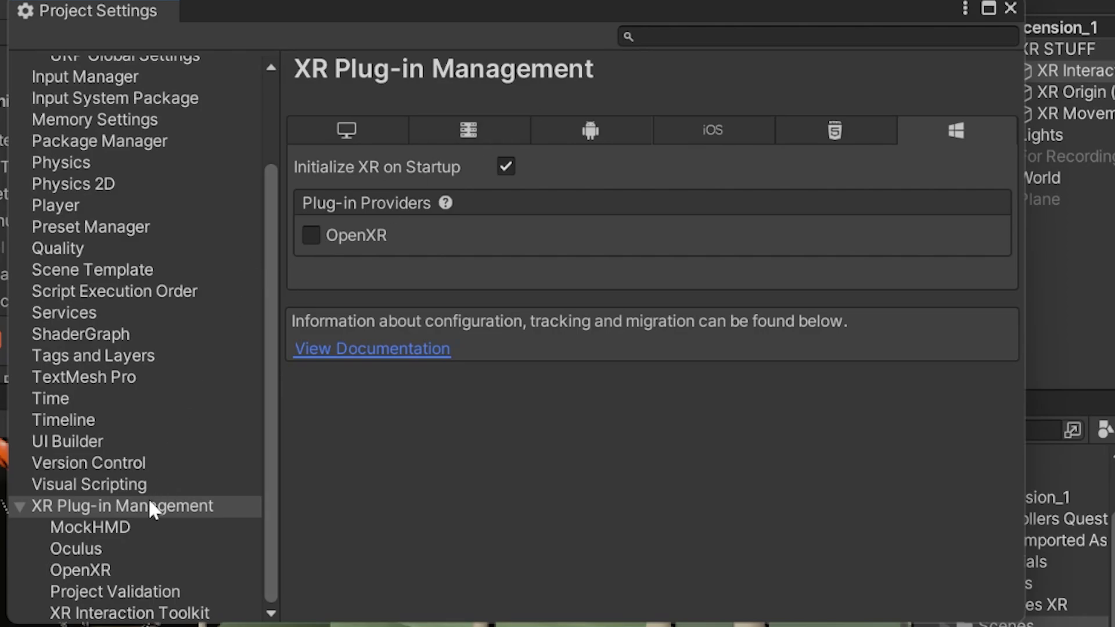
left_click(93, 529)
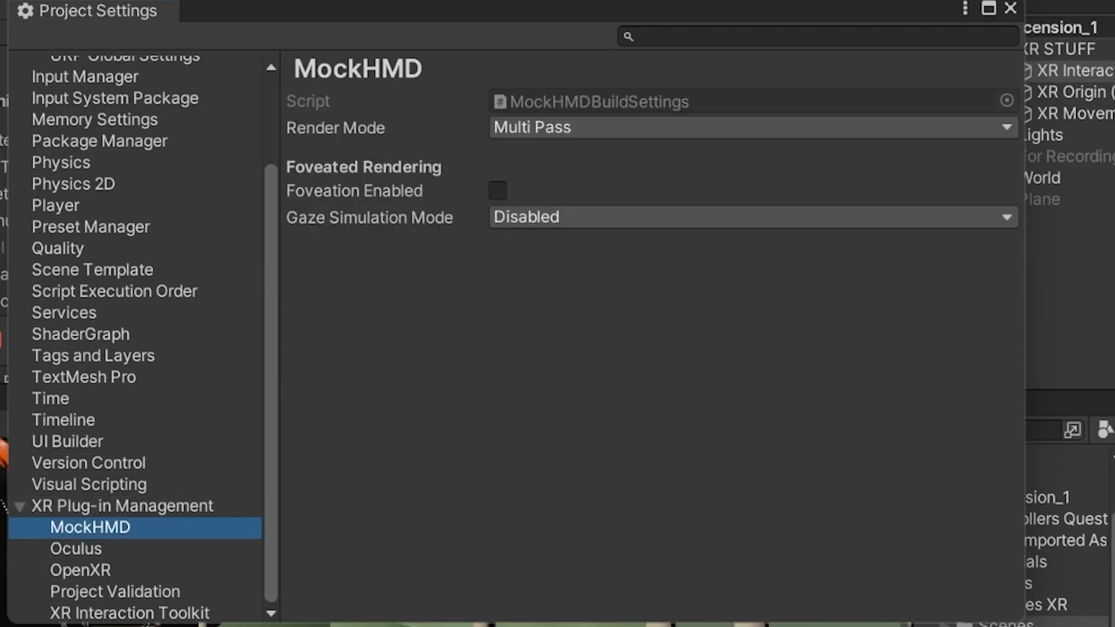
Step: Show the Oculus plug-in's Android tab, with Multiview rendering and Quest 2/Quest 3 targets
left_click(93, 549)
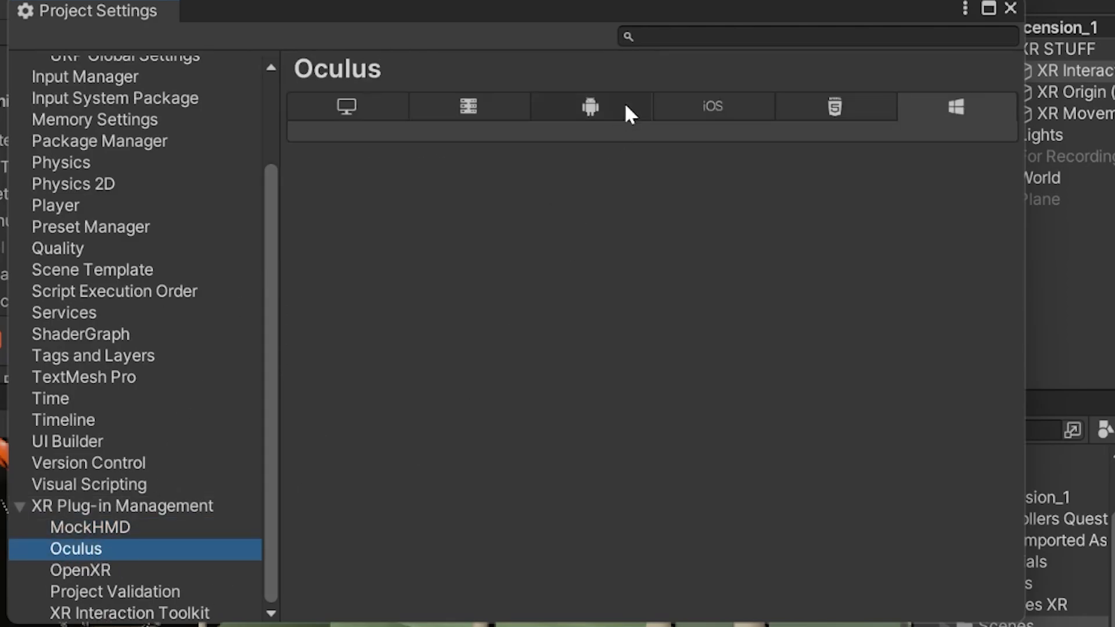
left_click(796, 107)
left_click(591, 115)
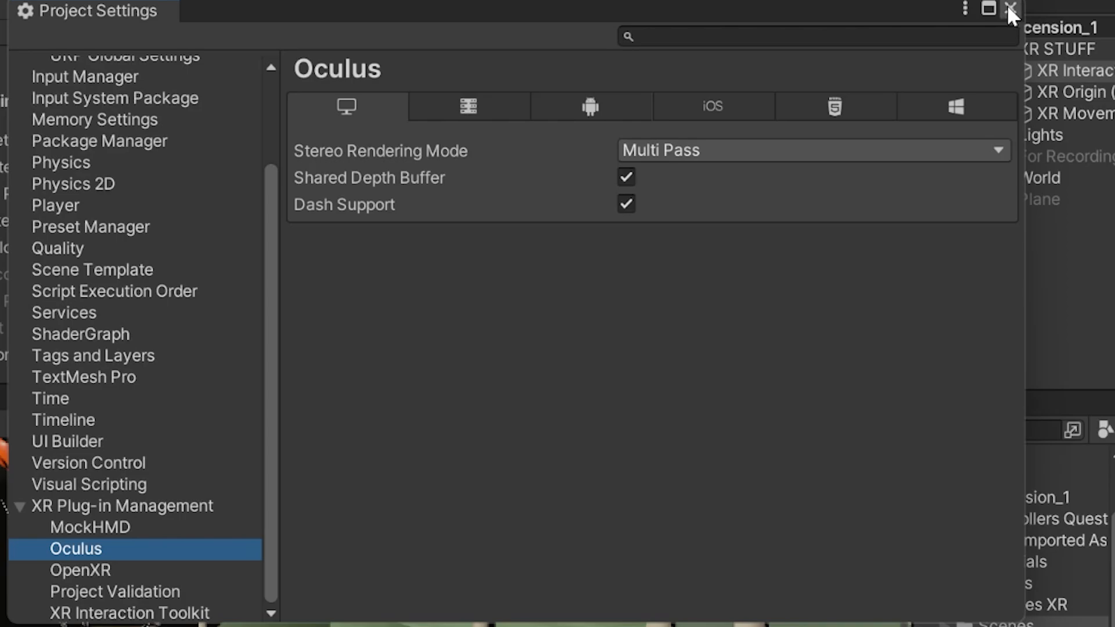
Step: Close Project Settings, float Build Settings, select the Android platform and start the build
left_click(1011, 8)
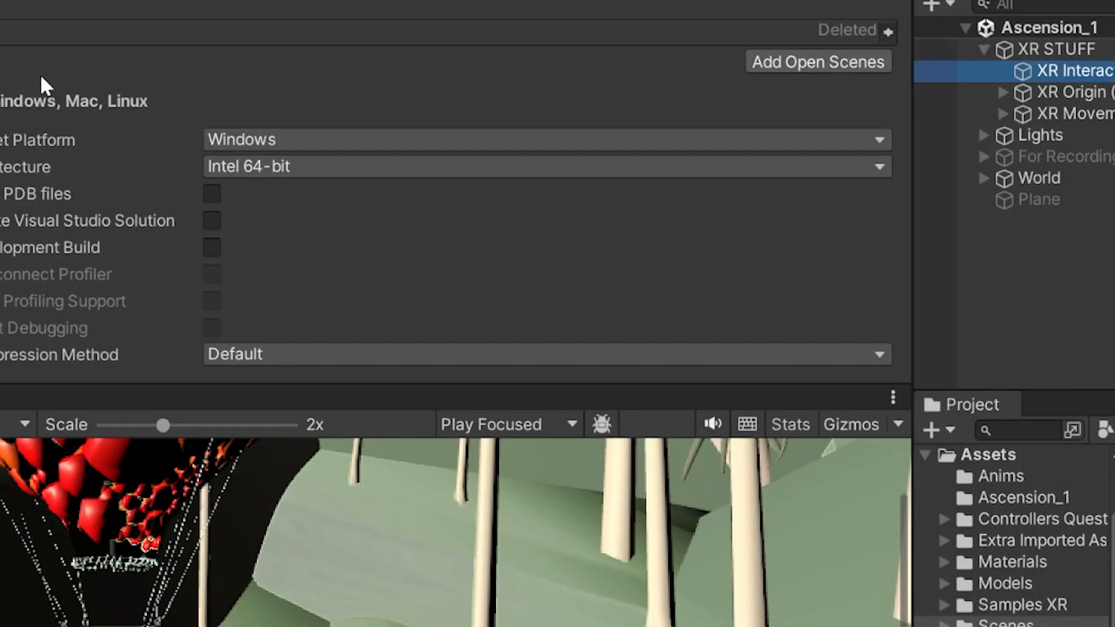
left_click_drag(0, 0, 1061, 265)
left_click_drag(1061, 265, 1061, 266)
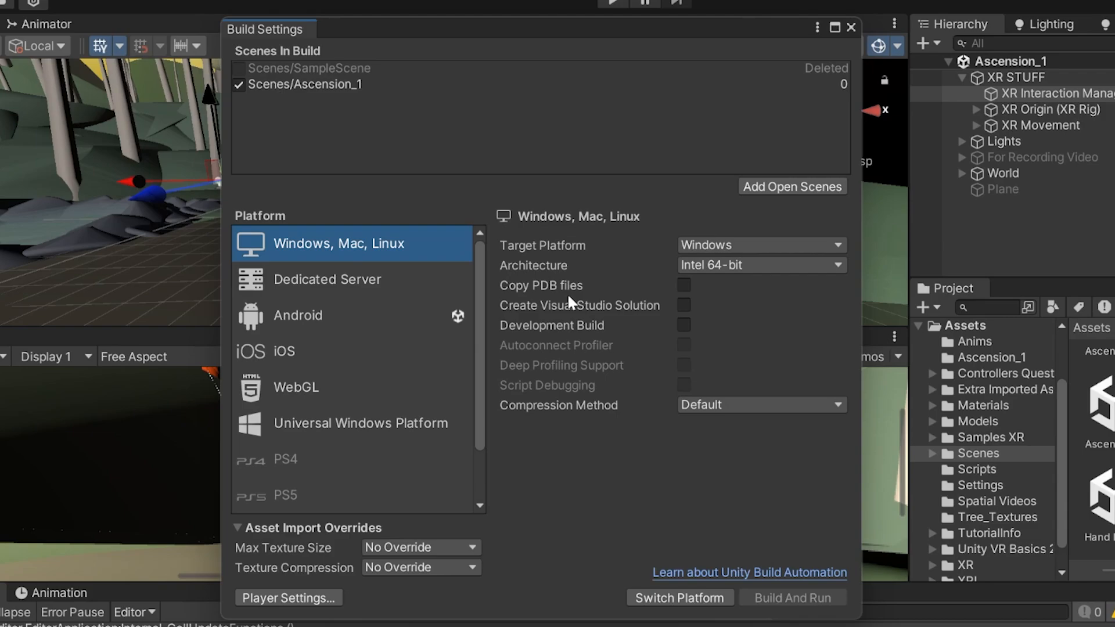
left_click(284, 323)
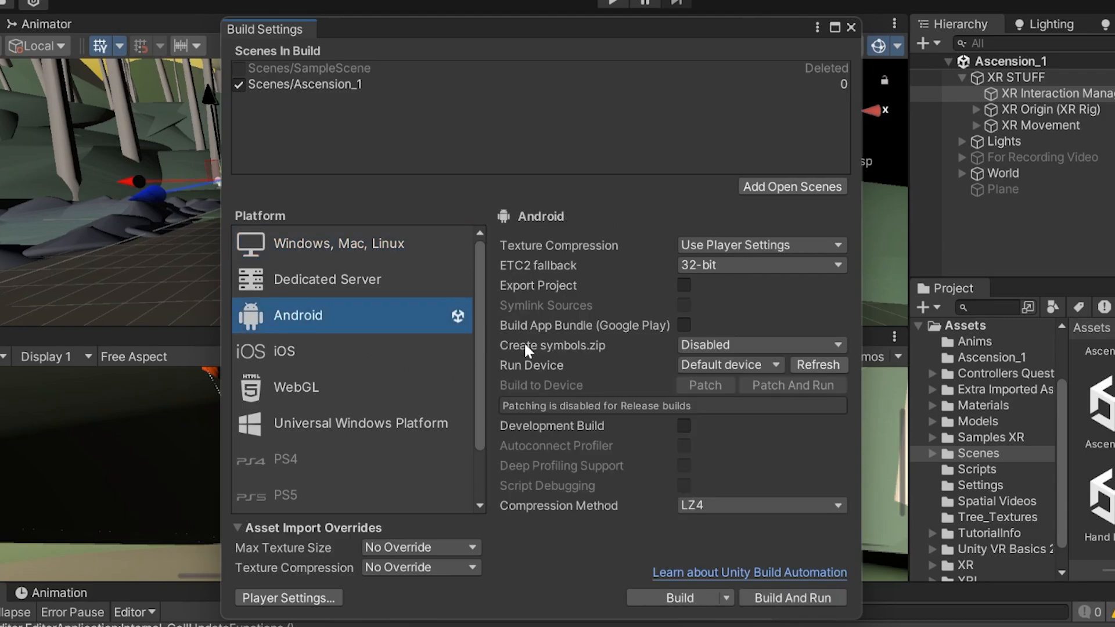
left_click(688, 592)
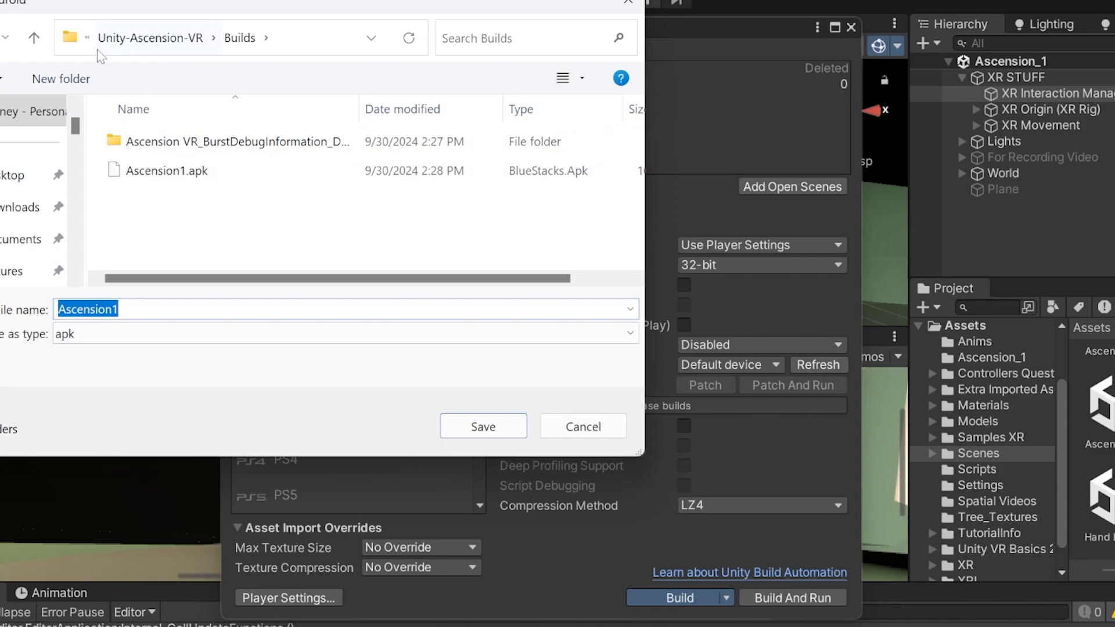
Step: Save the APK in the Unity-Ascension-VR Builds folder as Ascension2 instead of Ascension1
left_click(148, 38)
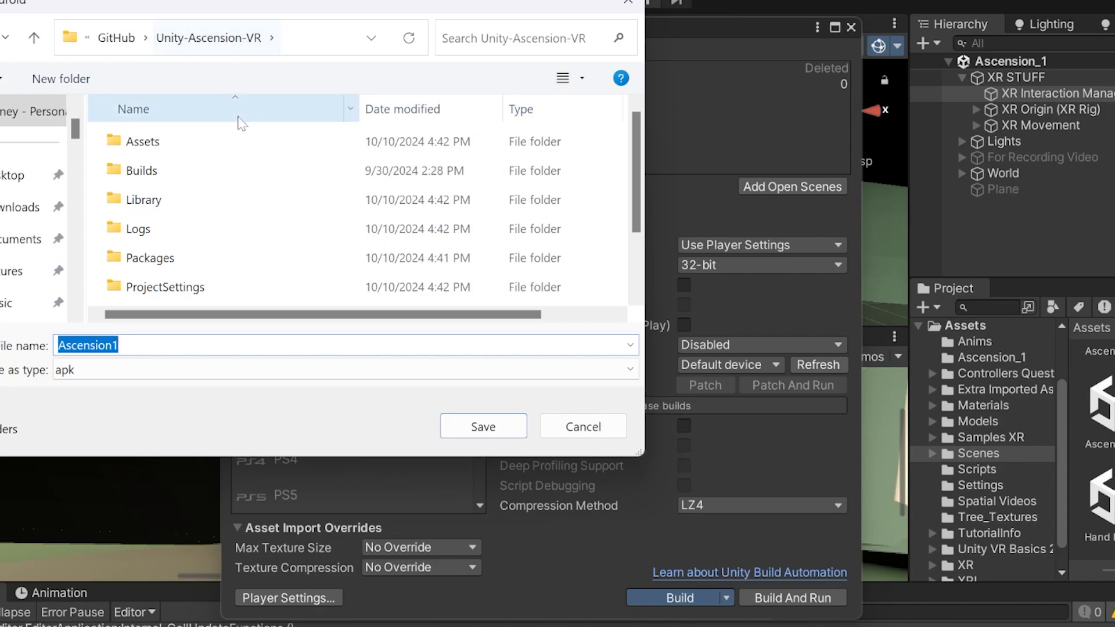
double_click(145, 173)
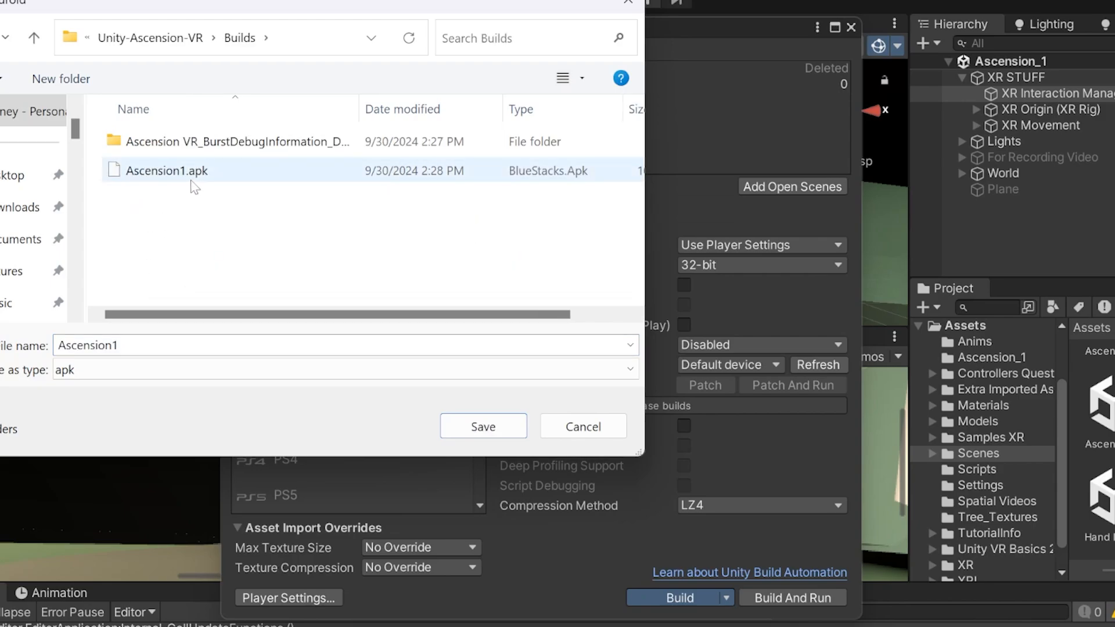
double_click(87, 345)
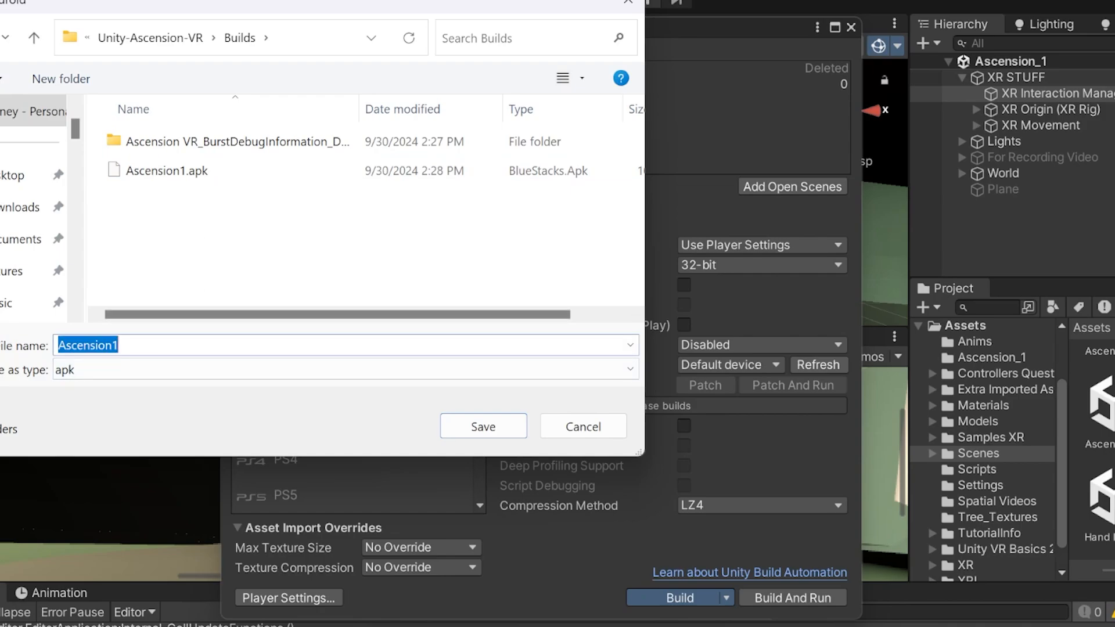
left_click(119, 345)
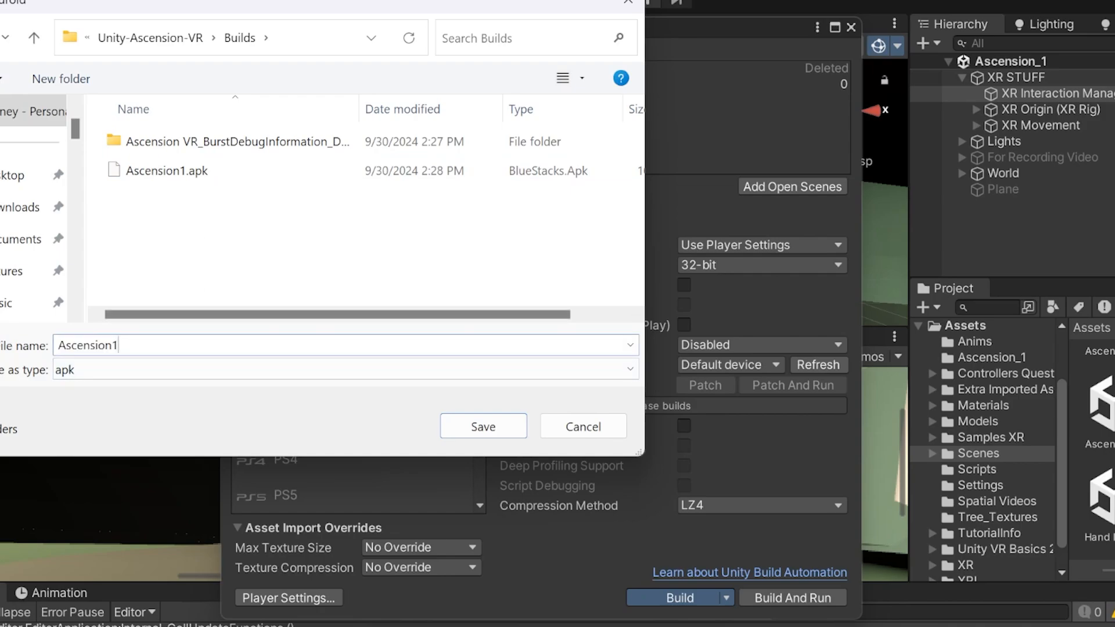
key("BackSpace")
type("2")
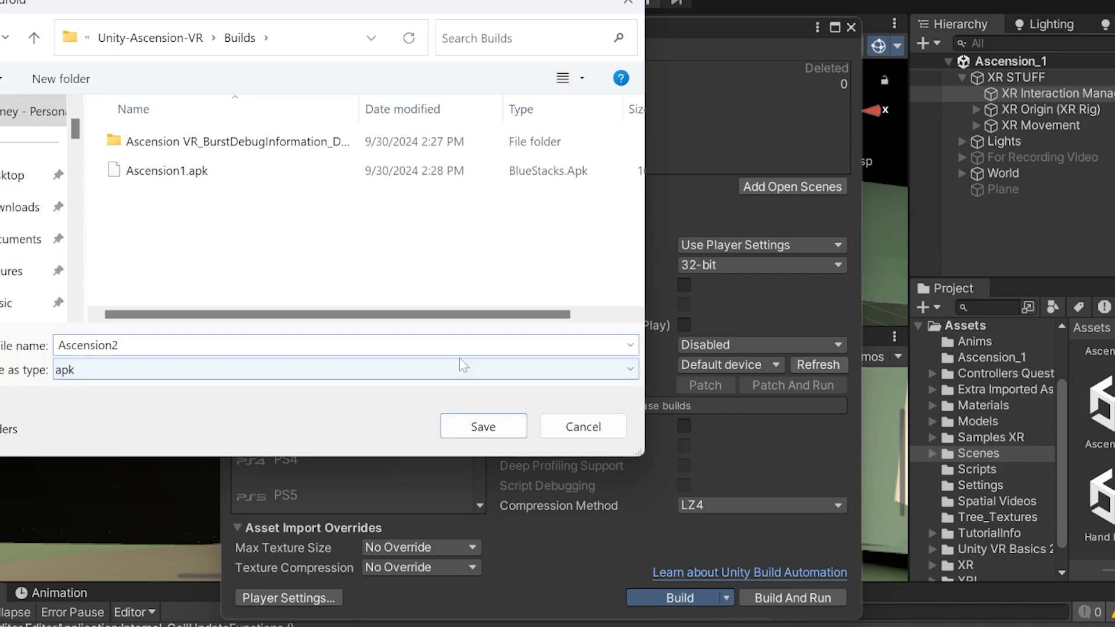
left_click(453, 427)
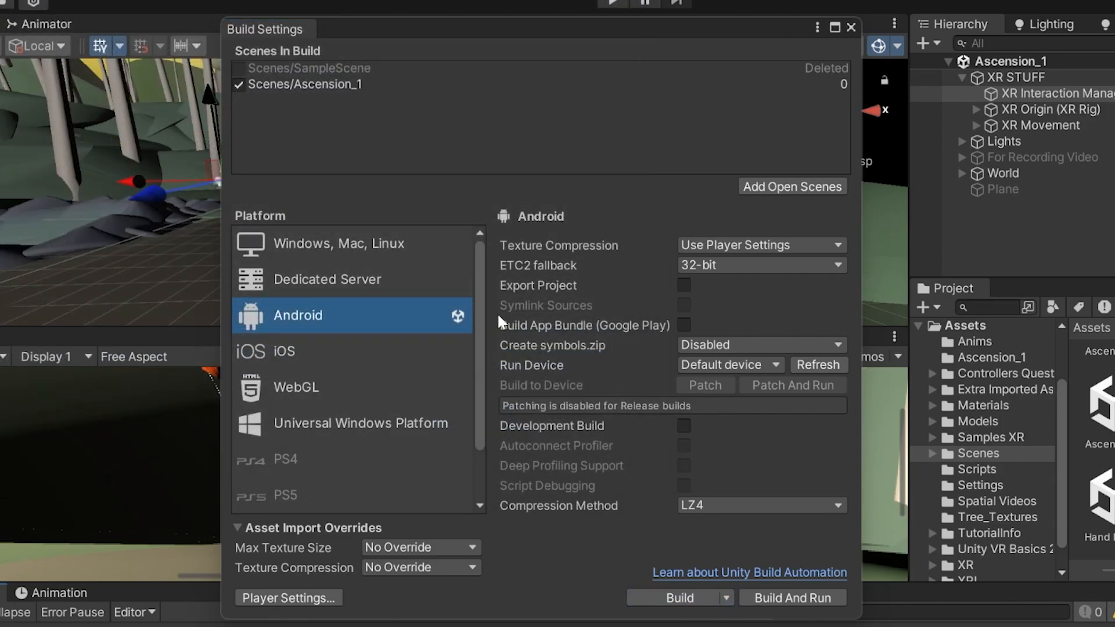
Step: Move Build Settings aside, enlarge the Console, and read the compile error and build-result warning
left_click_drag(601, 29, 726, 29)
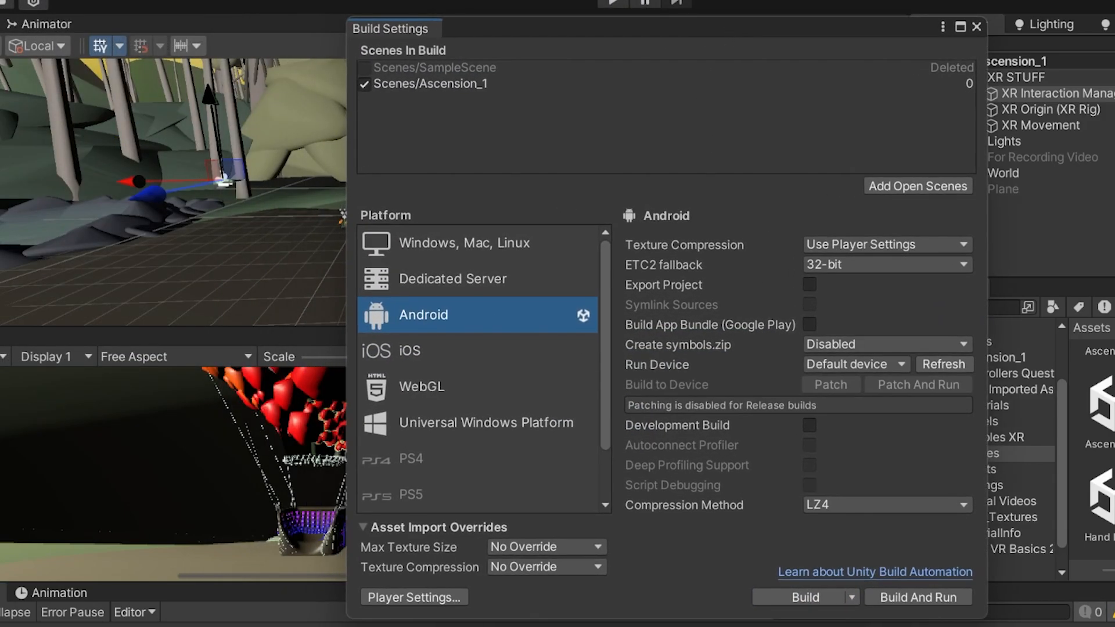
left_click_drag(88, 581, 90, 396)
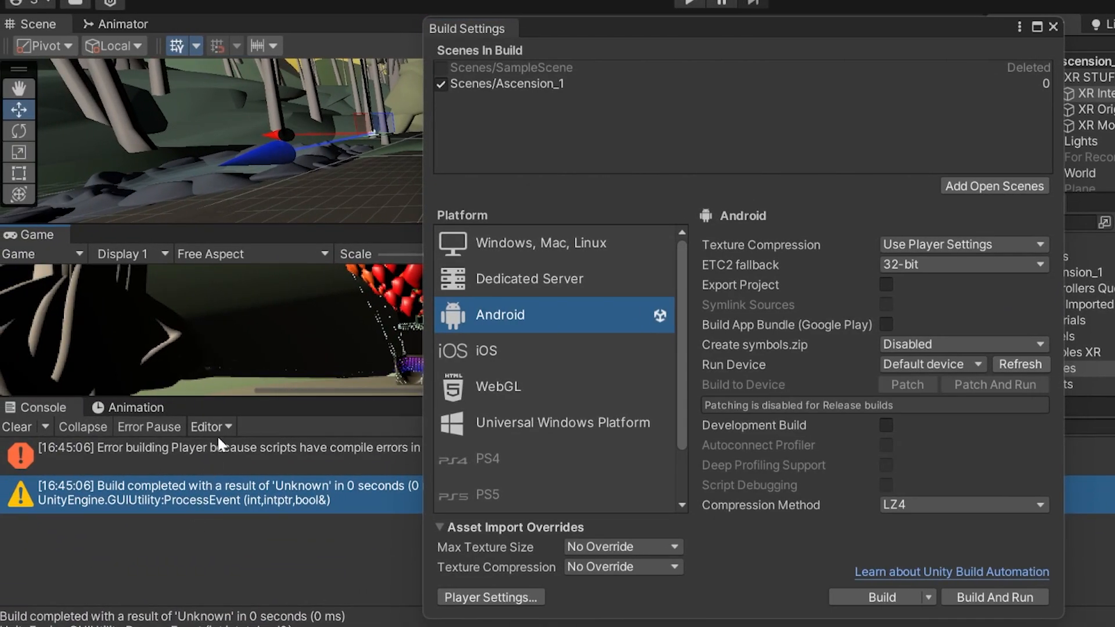
left_click(222, 451)
left_click(176, 475)
mouse_move(790, 626)
left_click_drag(518, 42, 514, 35)
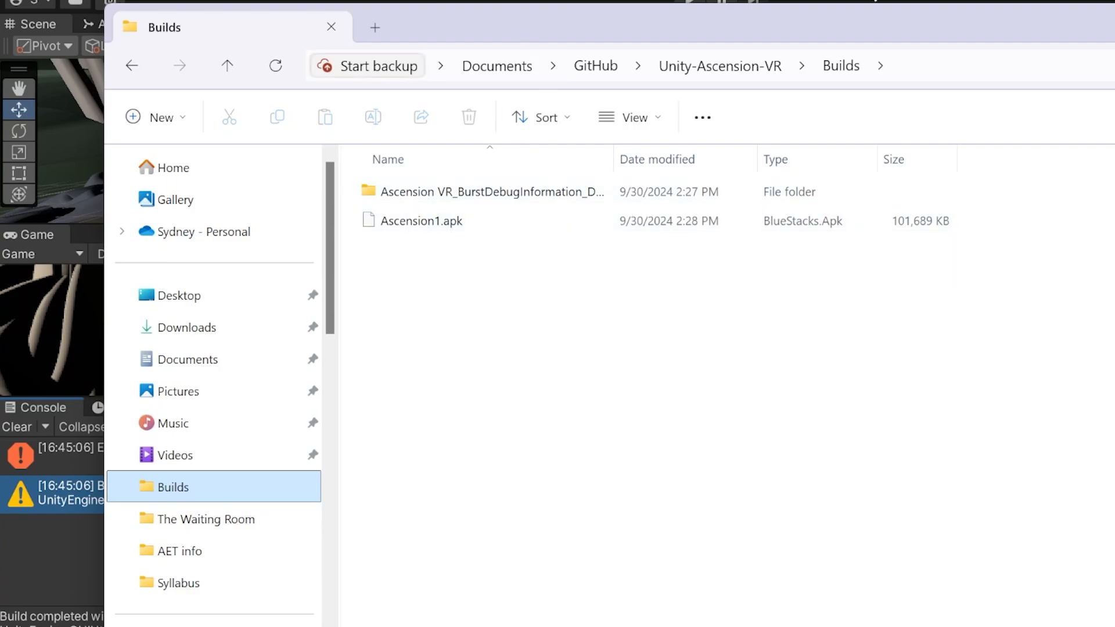
left_click_drag(867, 27, 824, 43)
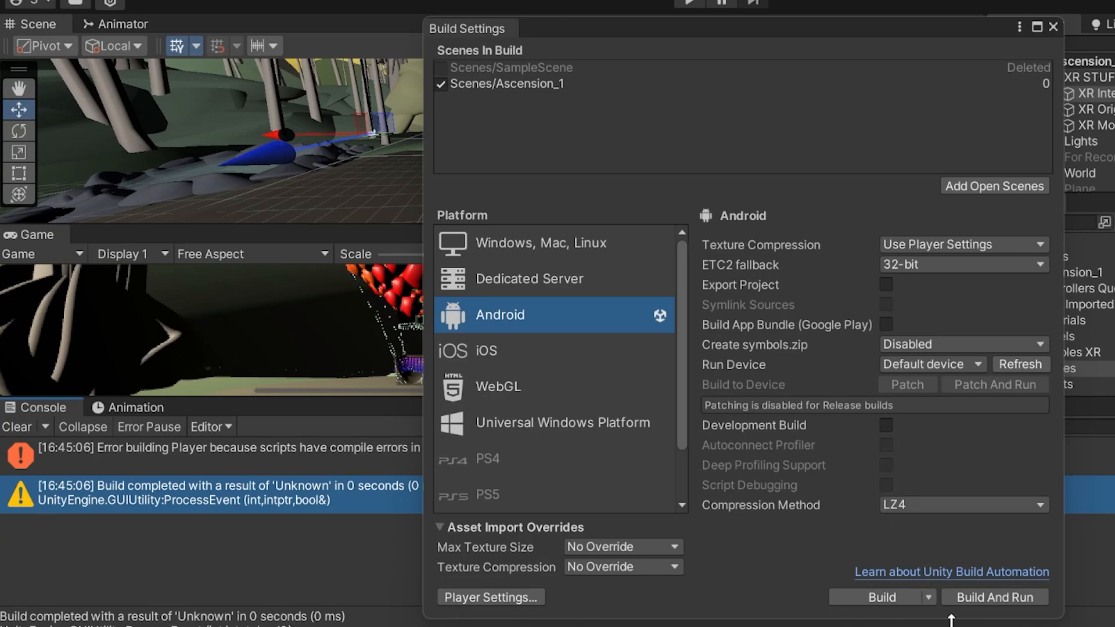
Step: Choose Build from the Build dropdown to rebuild the Android APK
left_click(929, 597)
left_click(882, 605)
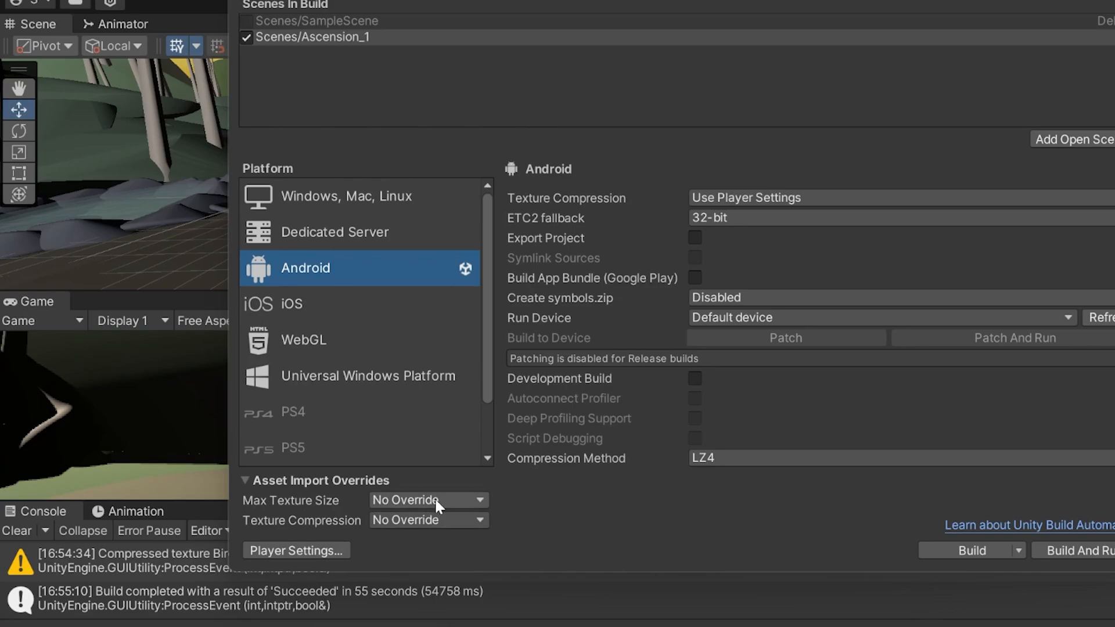
Step: Look through the Android Player Settings' Other Settings down to the optimization options, then close them
left_click(319, 556)
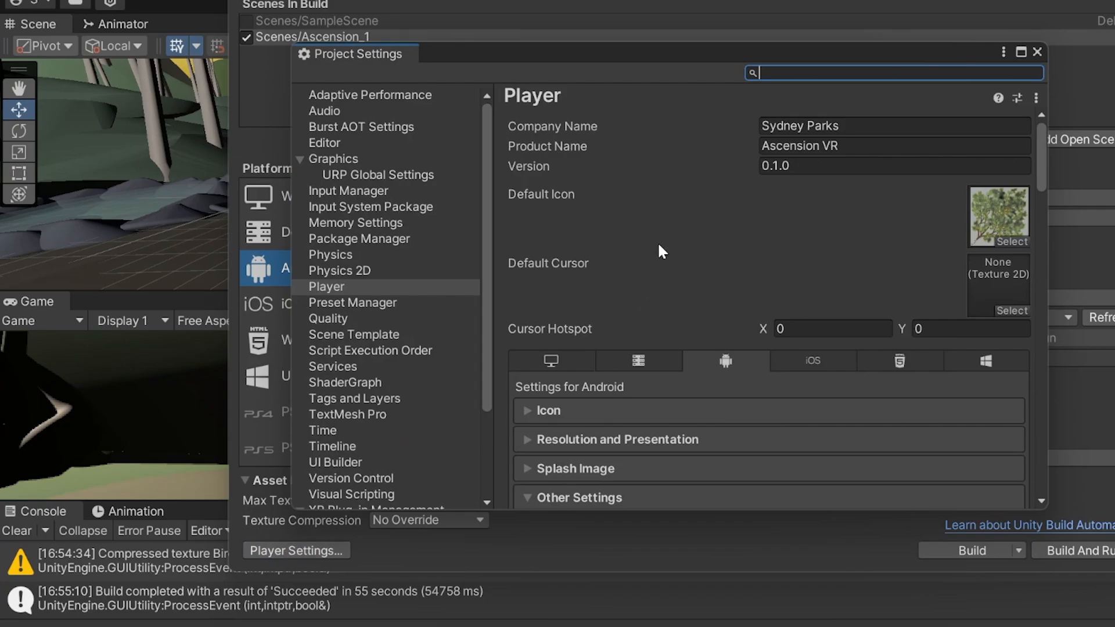
scroll(668, 232, "down", 5)
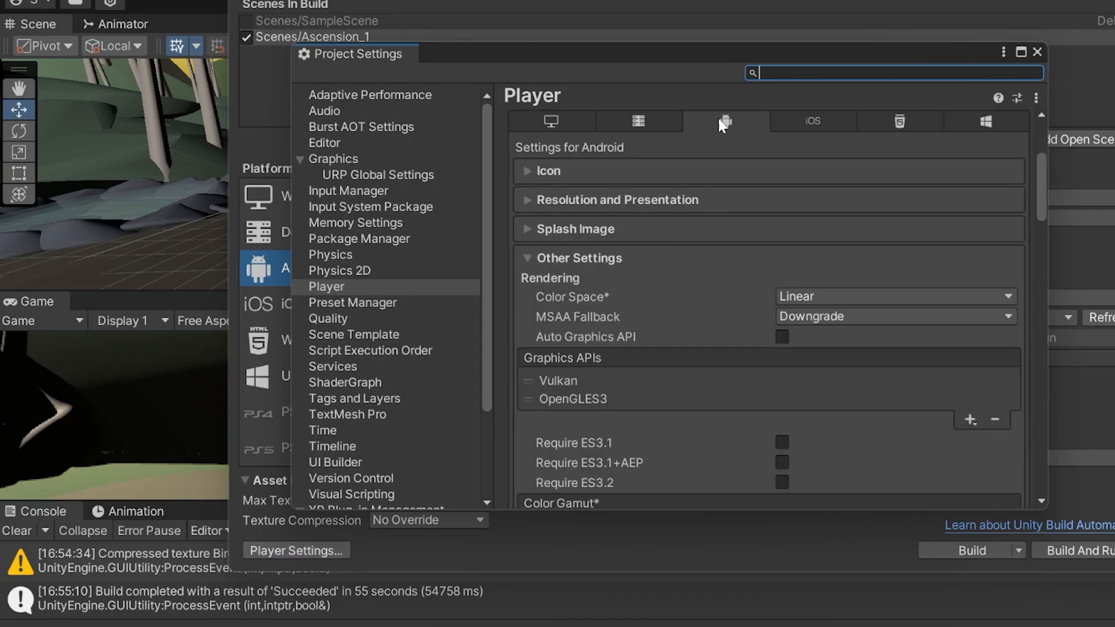
scroll(722, 278, "down", 20)
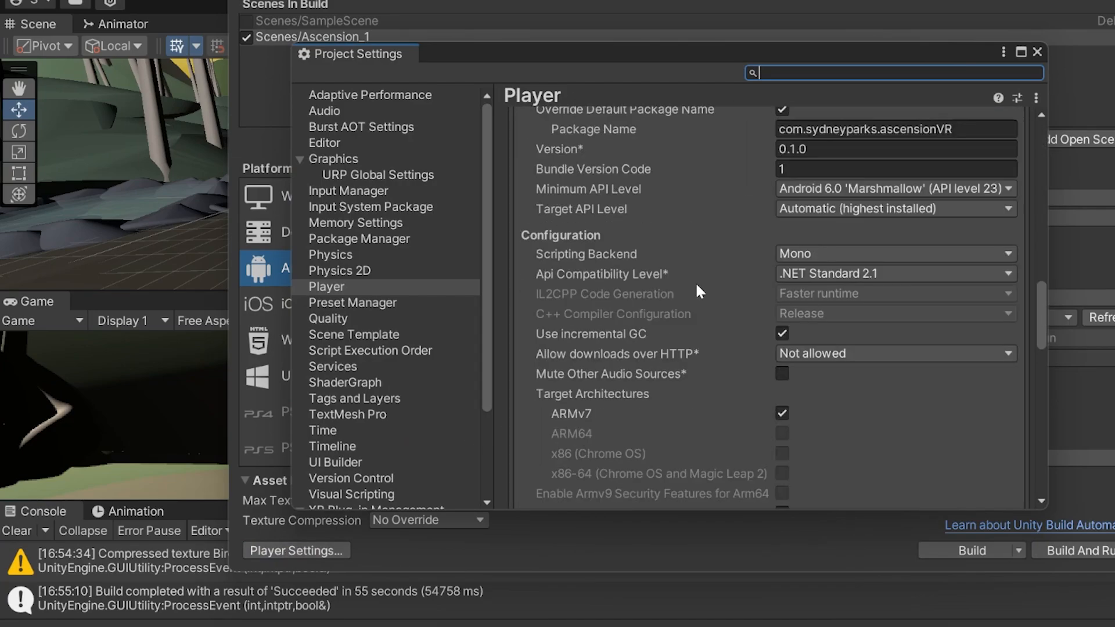
scroll(655, 278, "down", 5)
scroll(642, 280, "down", 10)
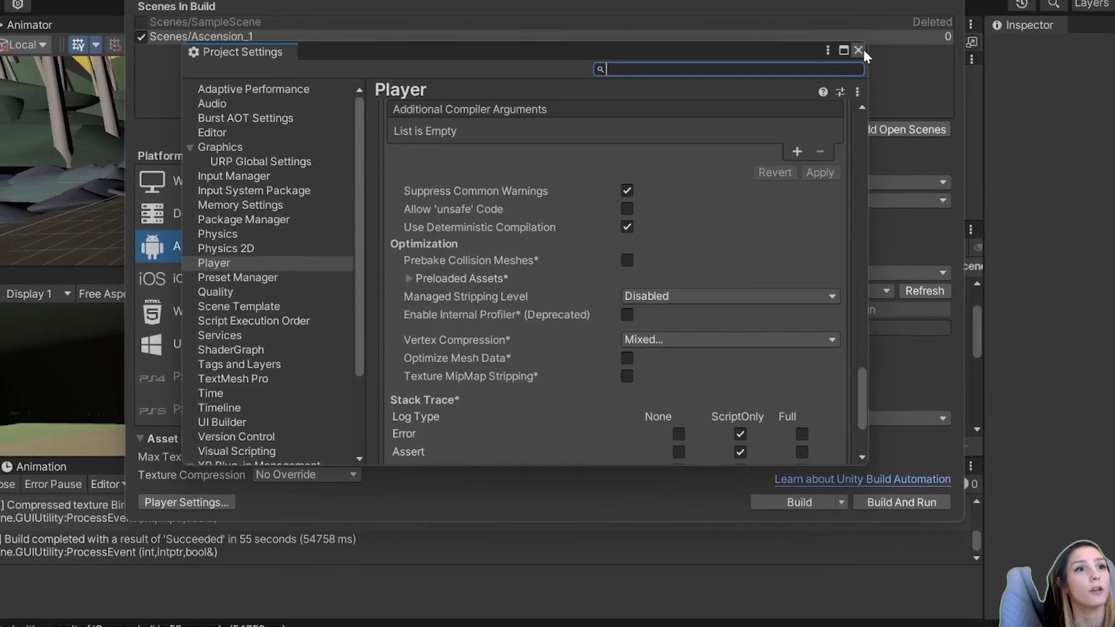
left_click(858, 50)
Step: Close Build Settings and bring forward the File Explorer Builds folder showing Ascension2.apk
left_click(948, 10)
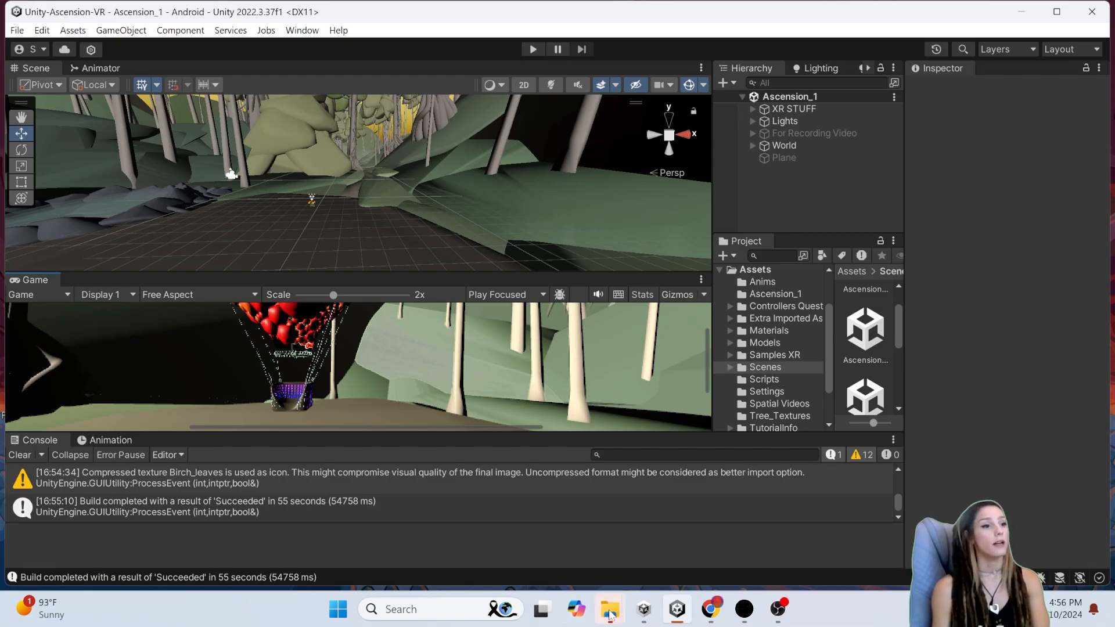
mouse_move(609, 609)
left_click(687, 526)
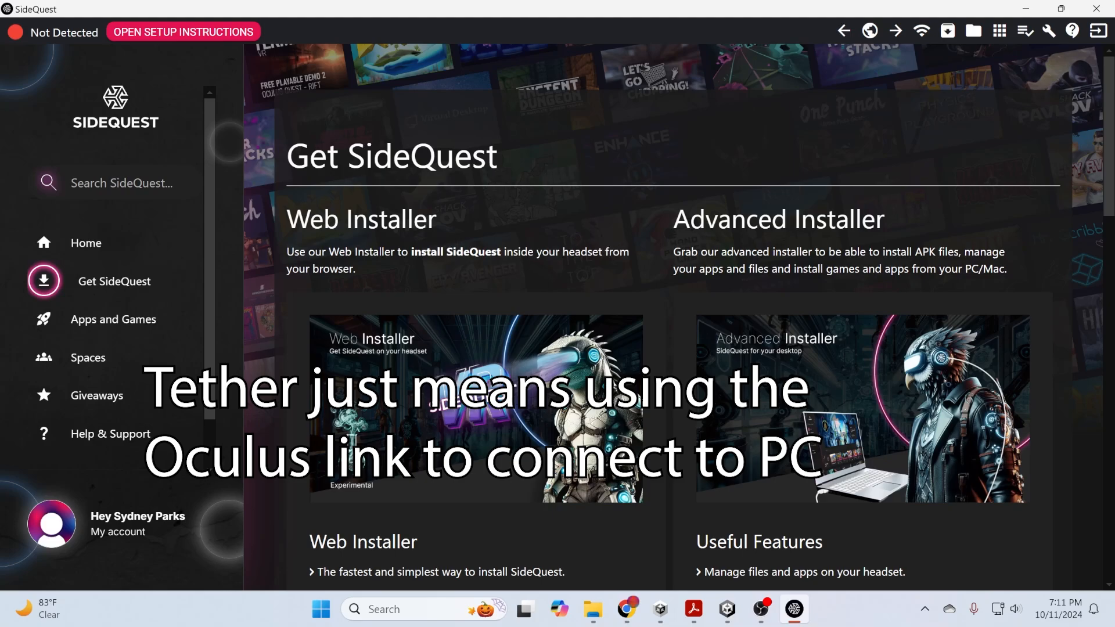
Step: Scroll through the Get SideQuest page's Advanced Installer Tutorial videos
left_click_drag(309, 158, 510, 142)
left_click(511, 143)
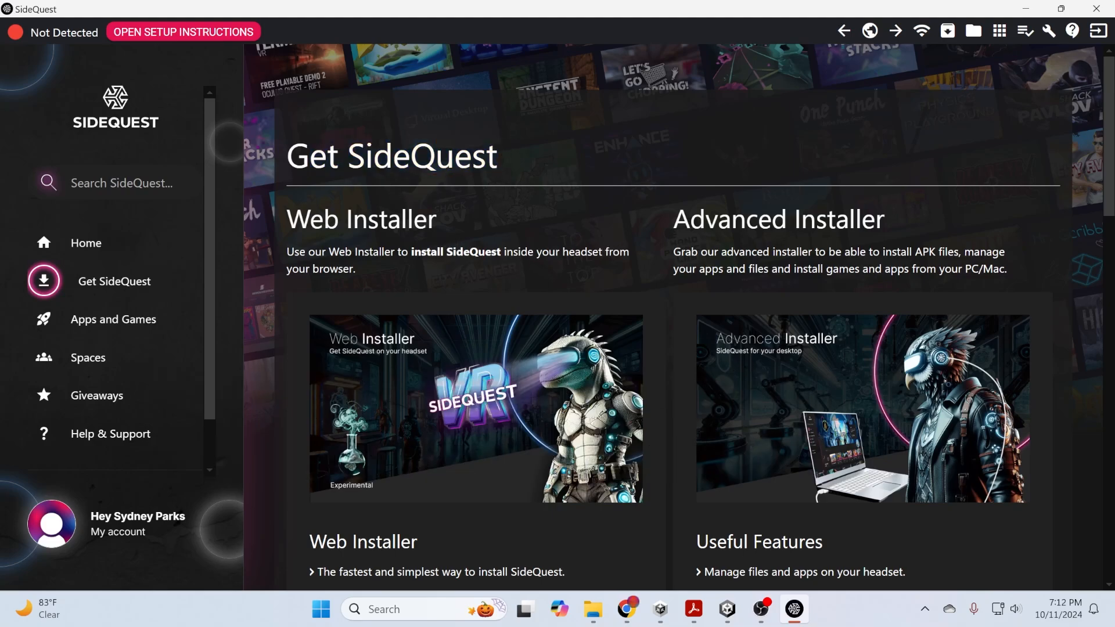
double_click(423, 155)
scroll(673, 313, "down", 1)
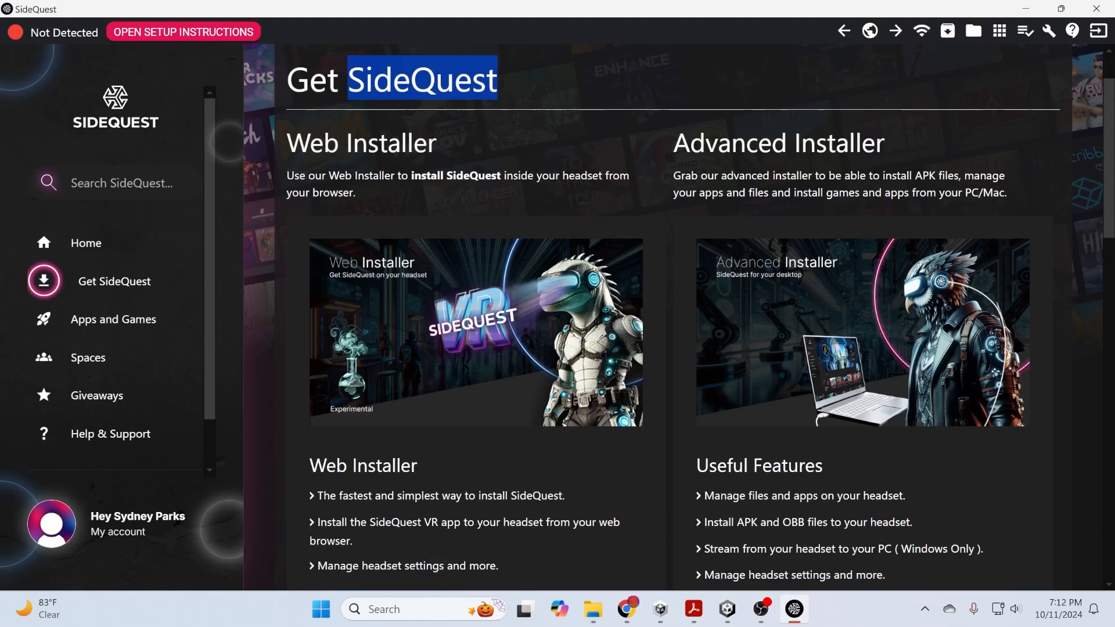
left_click_drag(771, 144, 901, 150)
scroll(886, 287, "down", 8)
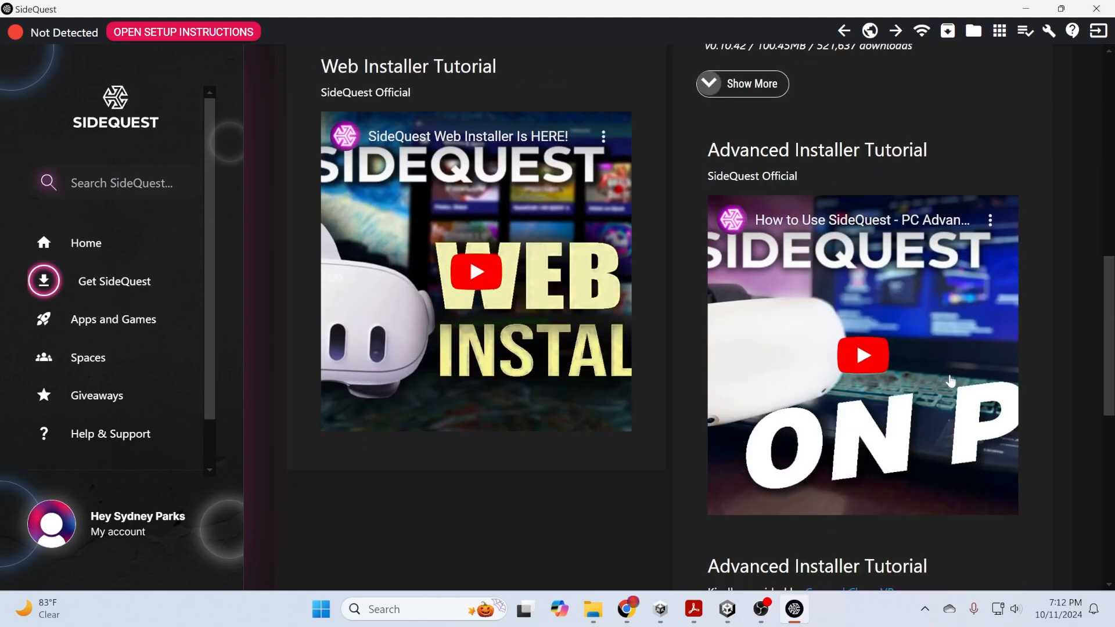
scroll(807, 319, "down", 2)
scroll(798, 306, "down", 4)
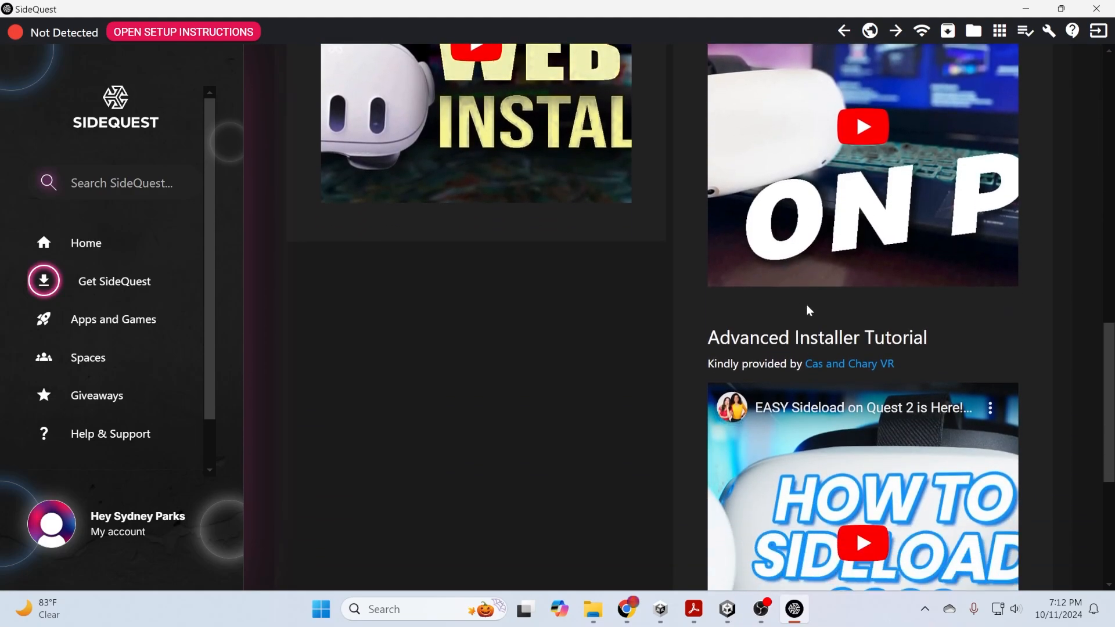
scroll(838, 348, "up", 3)
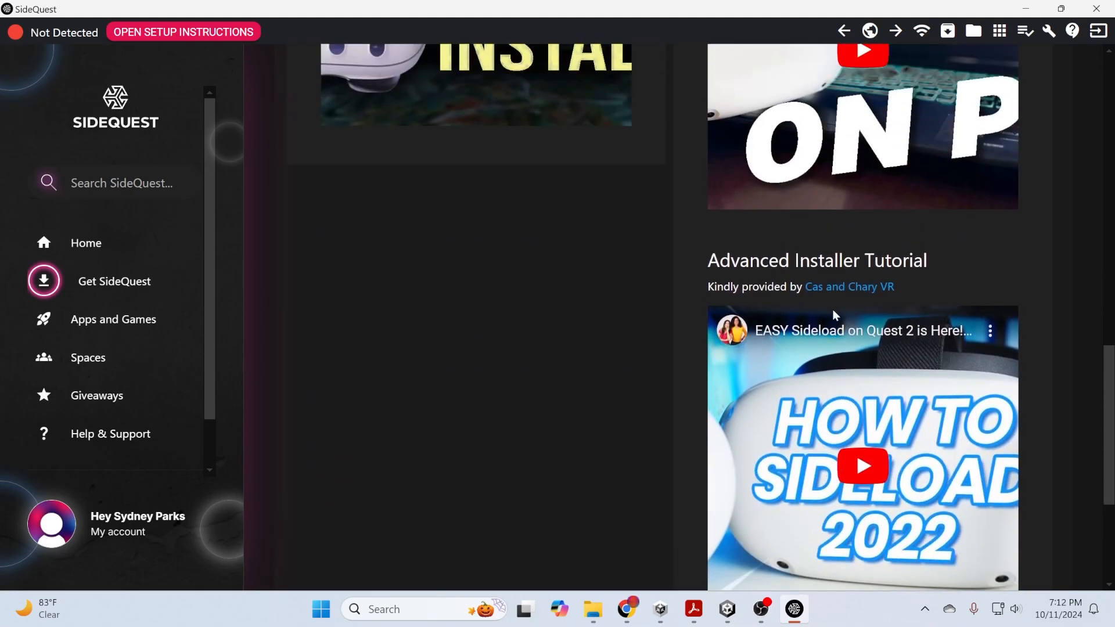
scroll(848, 430, "down", 1)
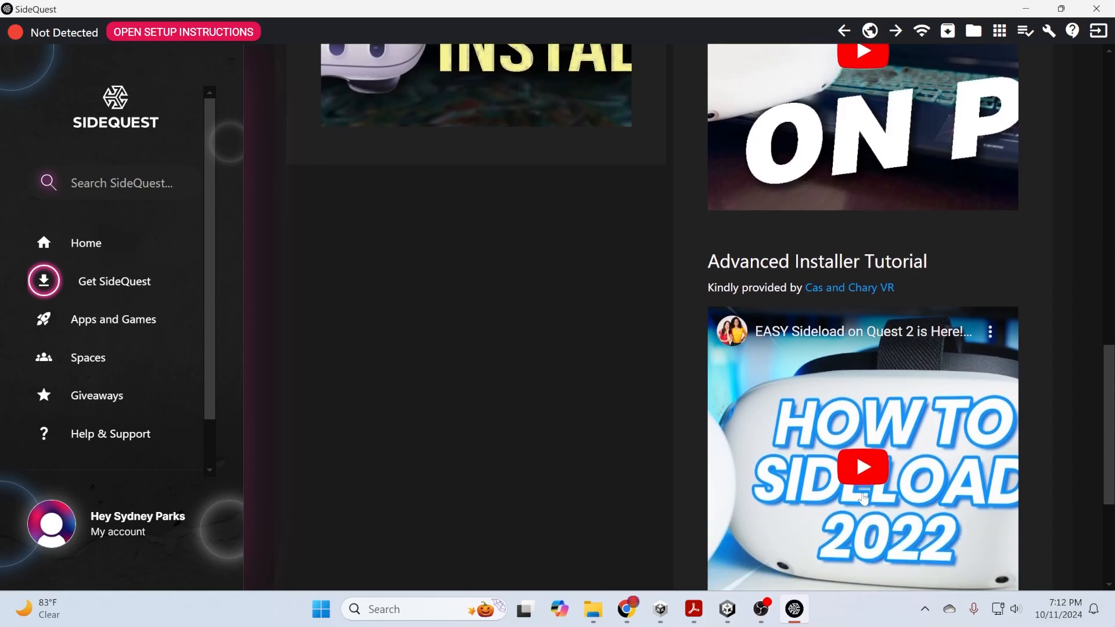
scroll(879, 473, "down", 3)
scroll(882, 476, "up", 1)
scroll(871, 465, "up", 10)
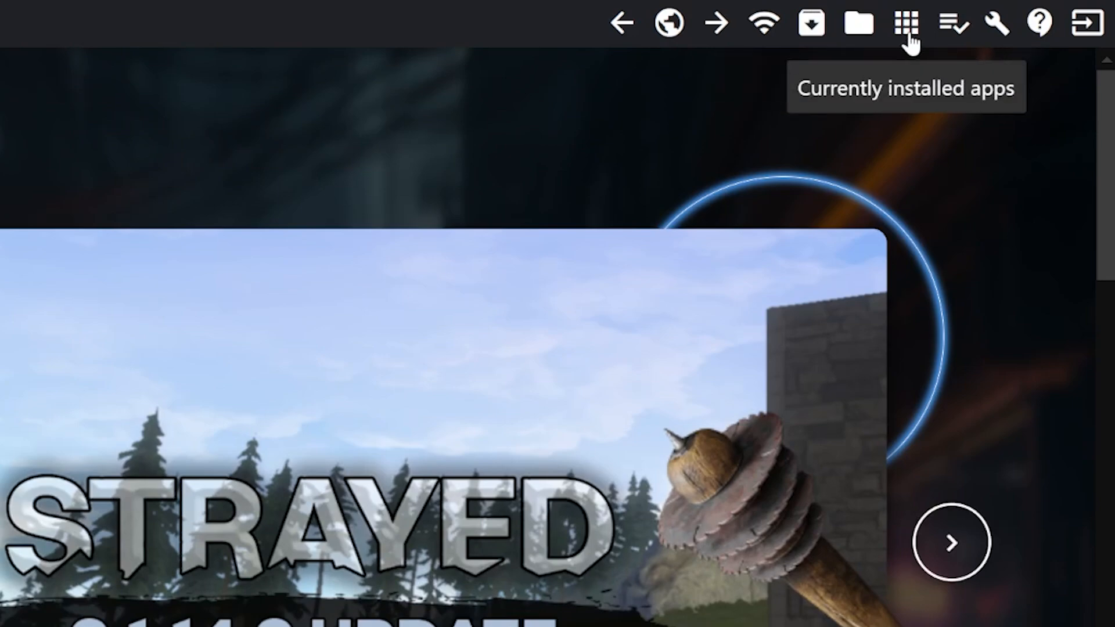
Step: Open the App Manager to list the connected Quest 3's apps, including com.sydneyparks.ascensionVR
left_click(907, 32)
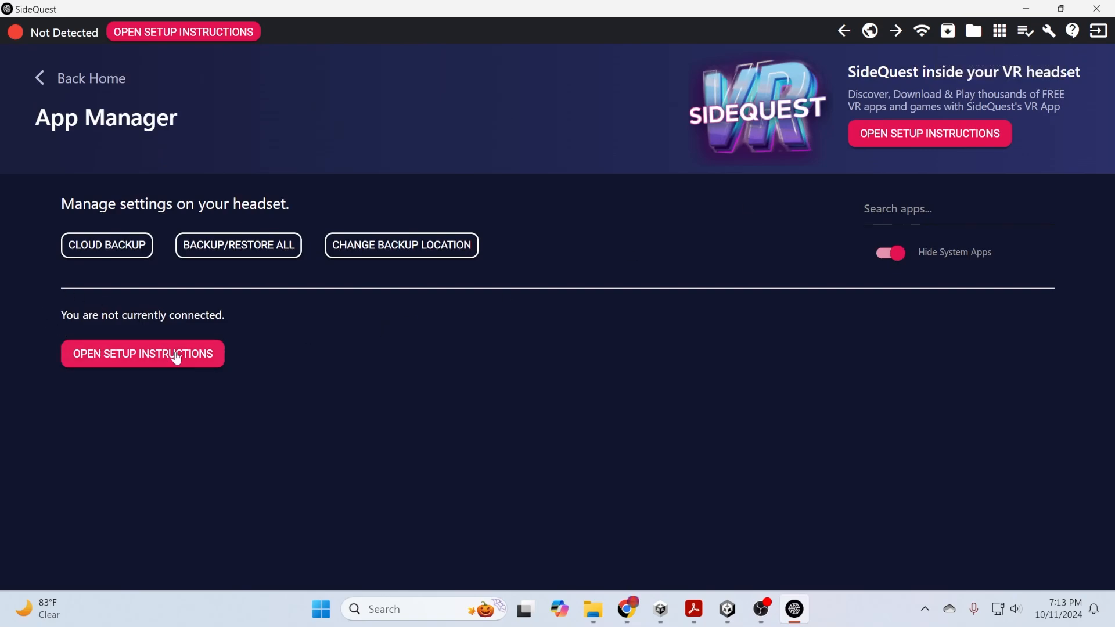
left_click_drag(108, 314, 200, 315)
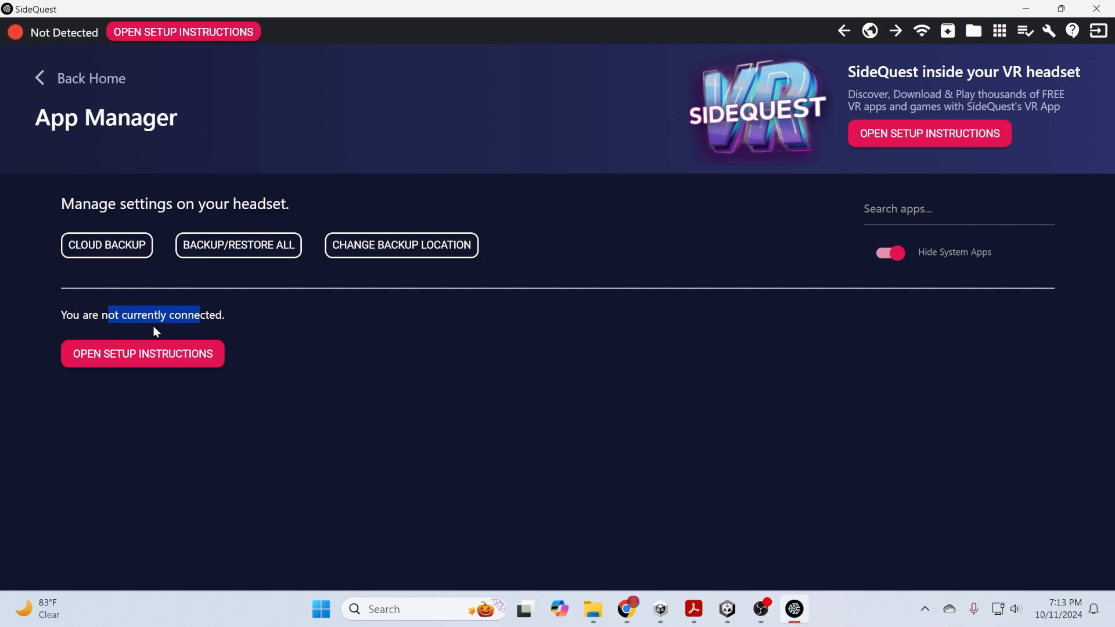
left_click(280, 383)
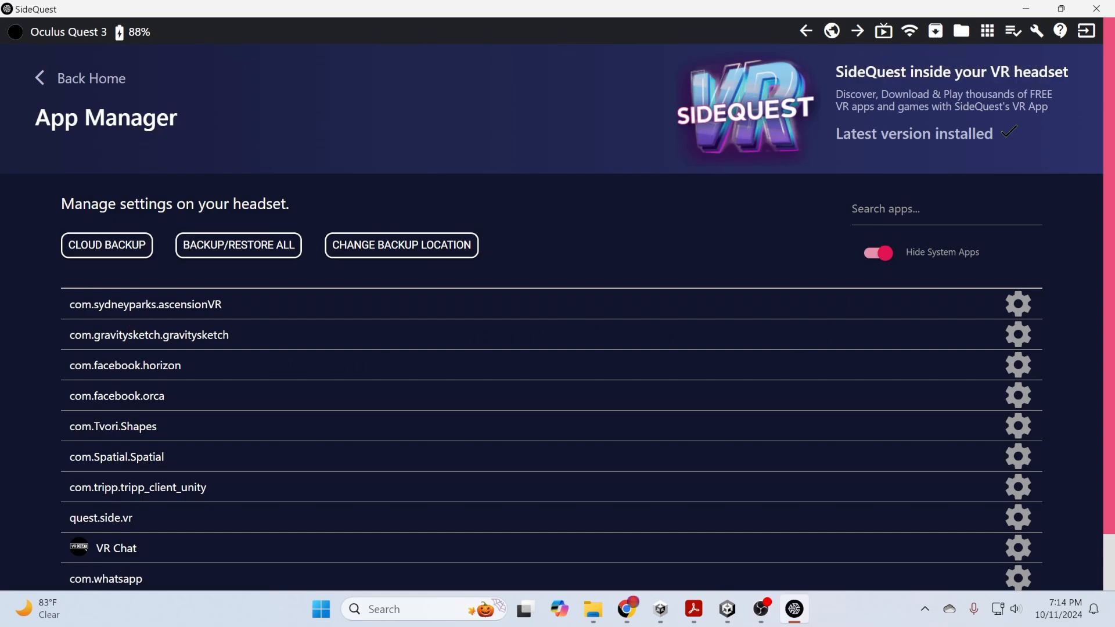
Step: Highlight parts of the installed Ascension VR package id in SideQuest's app list
left_click_drag(164, 304, 223, 305)
left_click(146, 314)
left_click_drag(92, 305, 238, 318)
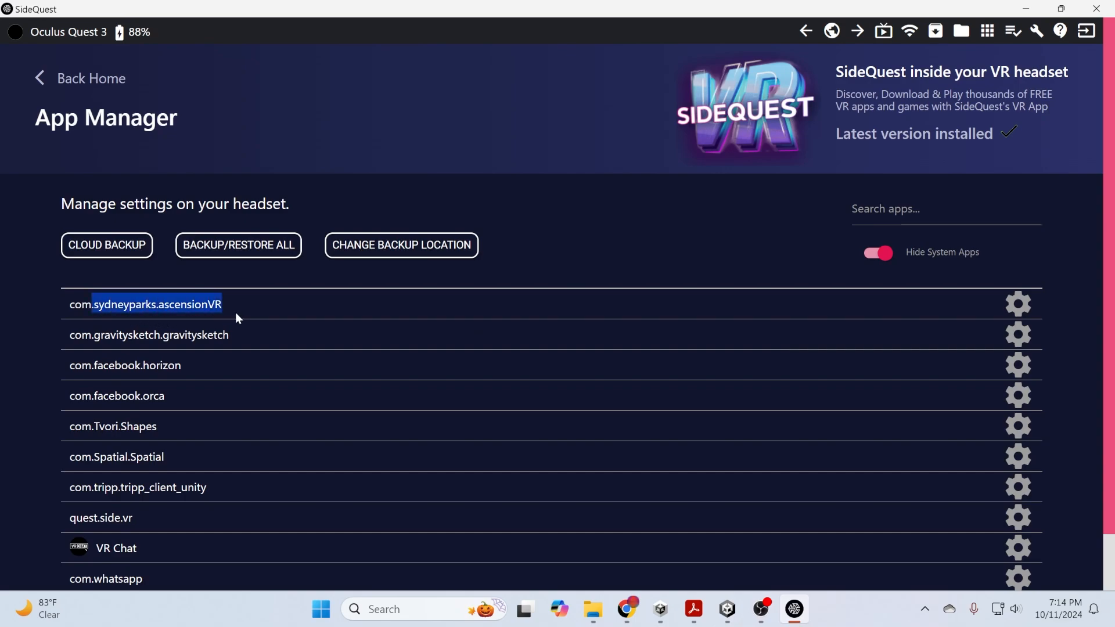
left_click(225, 301)
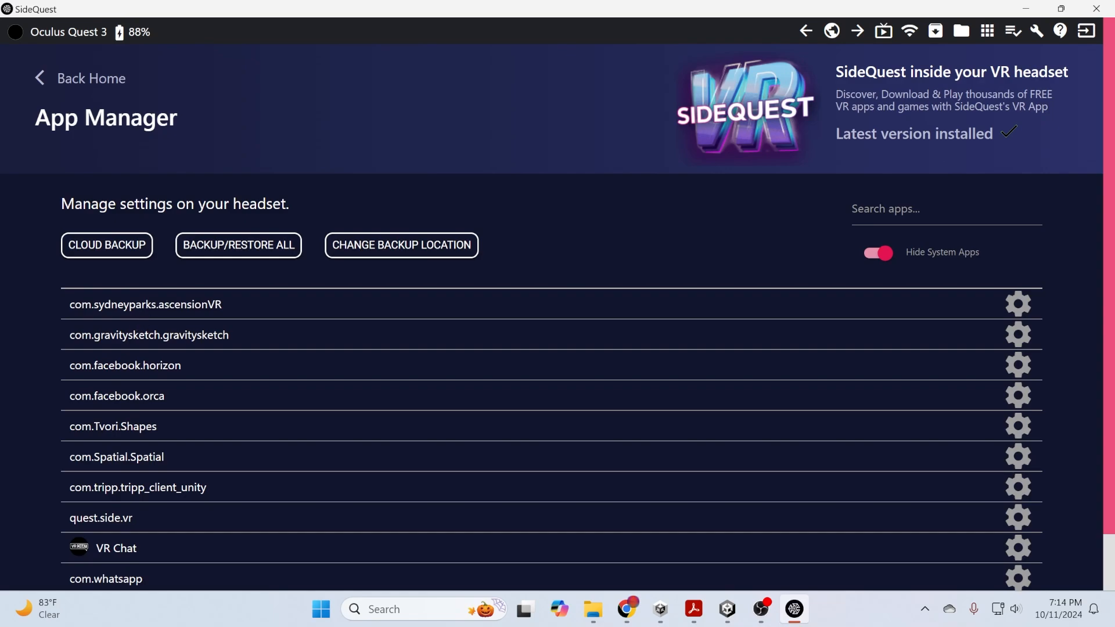
left_click_drag(92, 304, 219, 310)
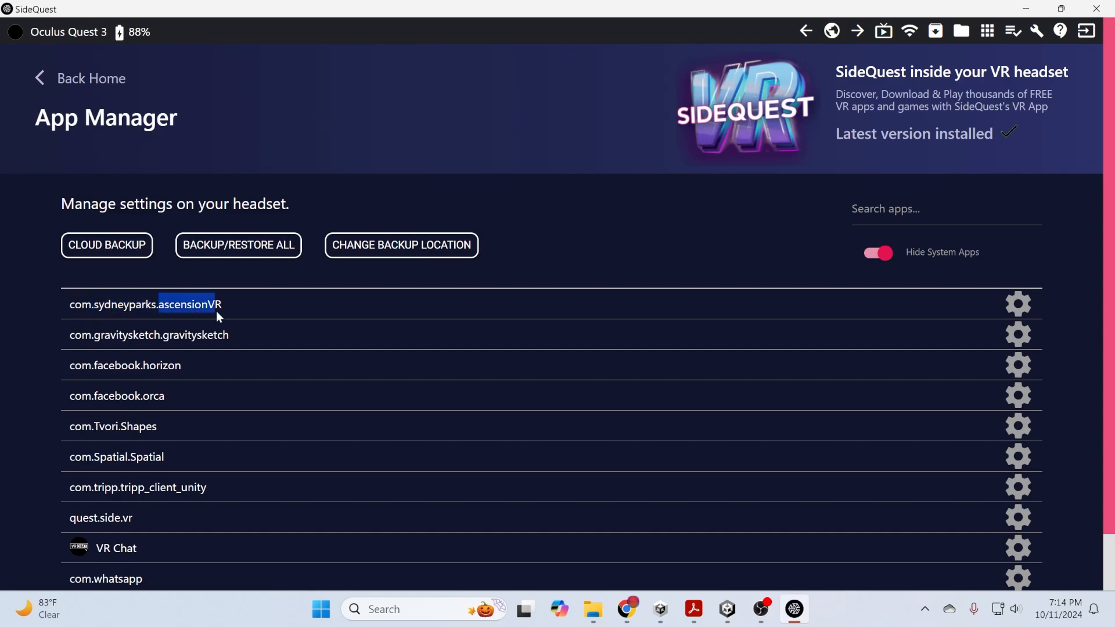
Step: Open App Settings for the ascensionVR package, then bring the Builds folder window forward
left_click(221, 306)
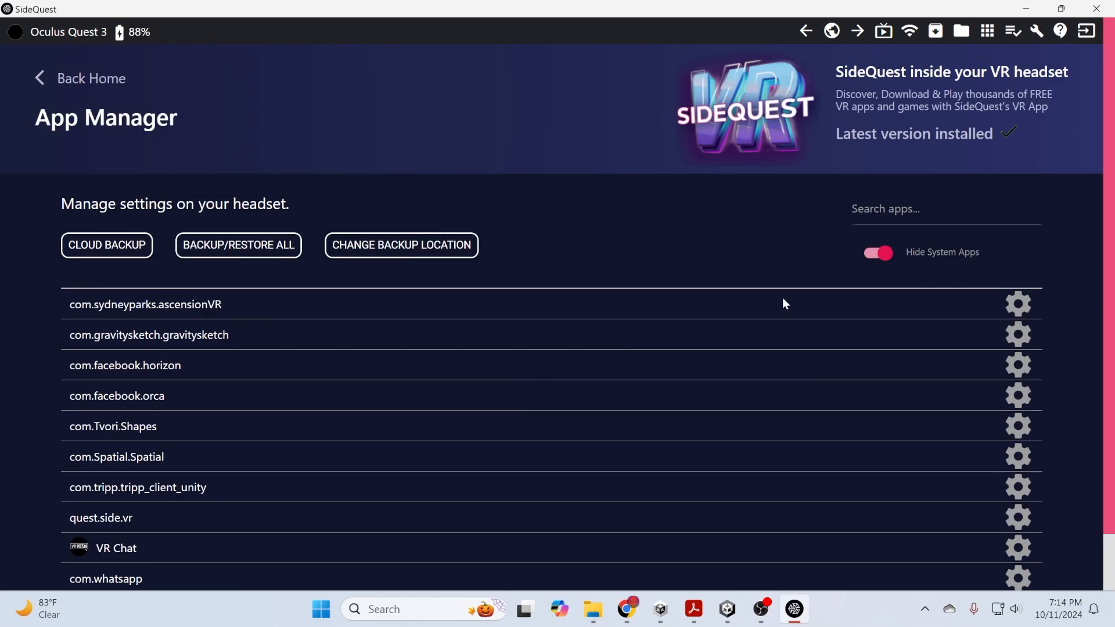
left_click(1017, 307)
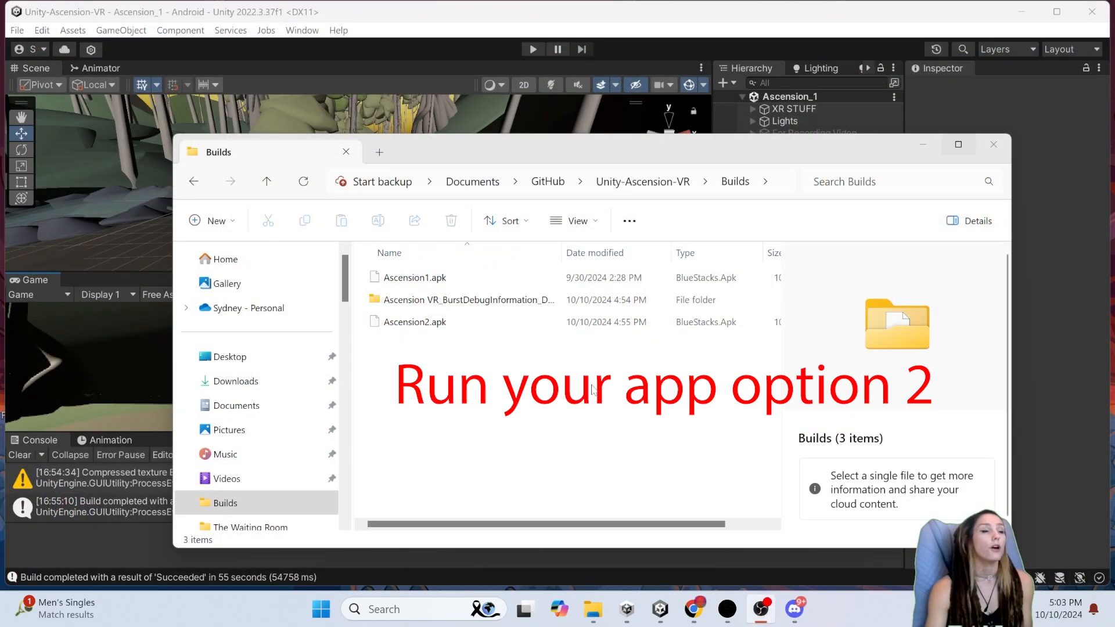
left_click(592, 388)
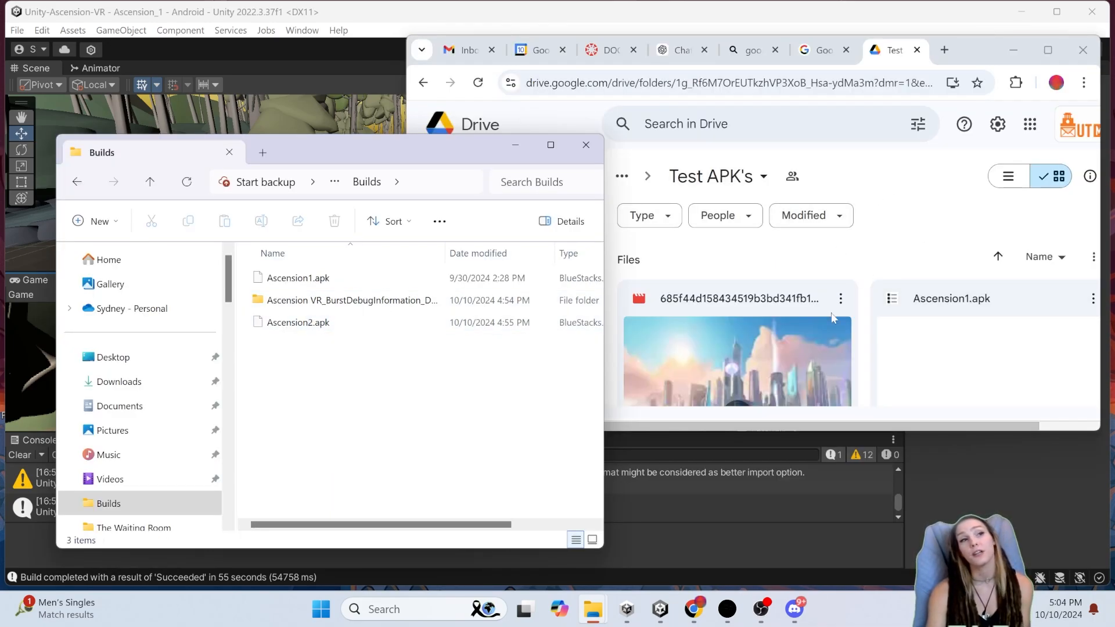
Step: Drag Ascension2.apk into the Drive Test APK's folder and maximize the Chrome window
left_click_drag(303, 323, 939, 261)
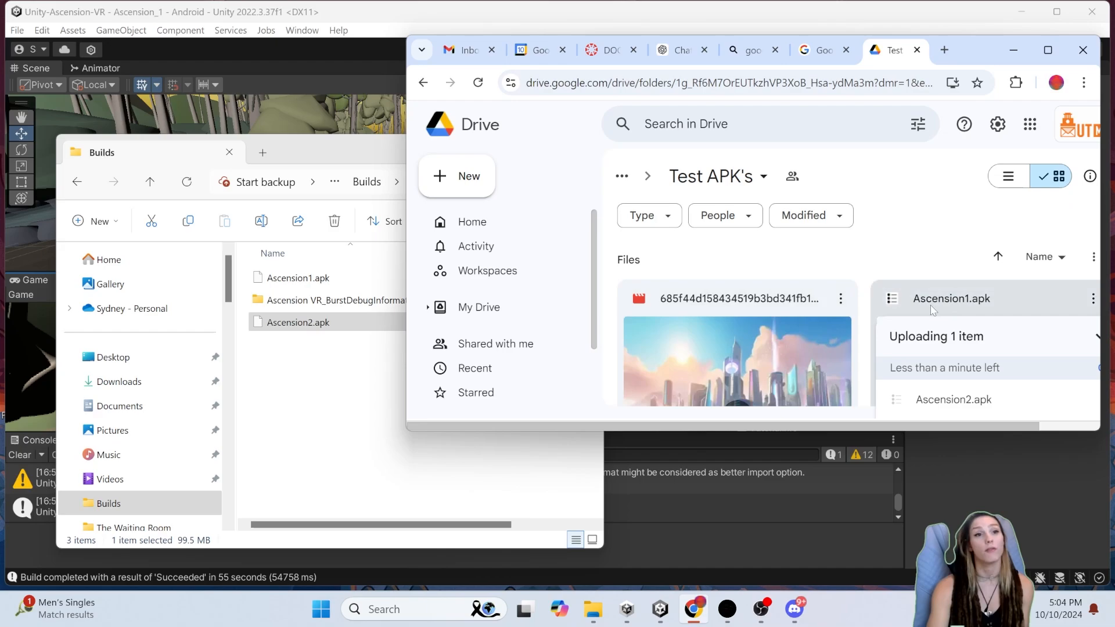
key("super+Up")
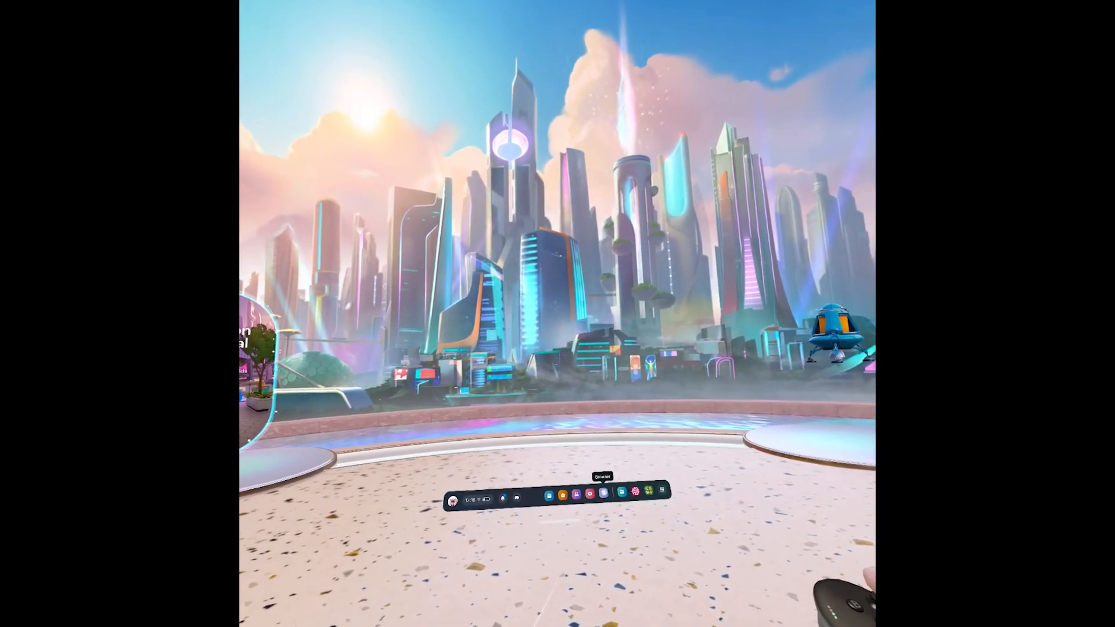
Step: In the headset's Browser, search 'google drive' and open the Test APK's folder
left_click(604, 492)
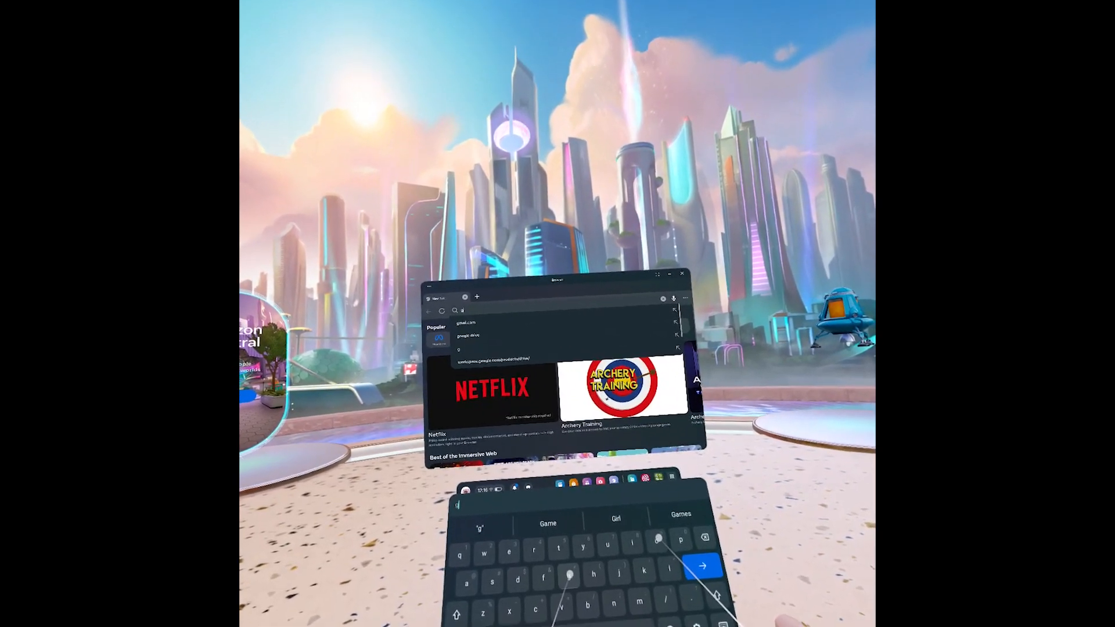
type("ogle")
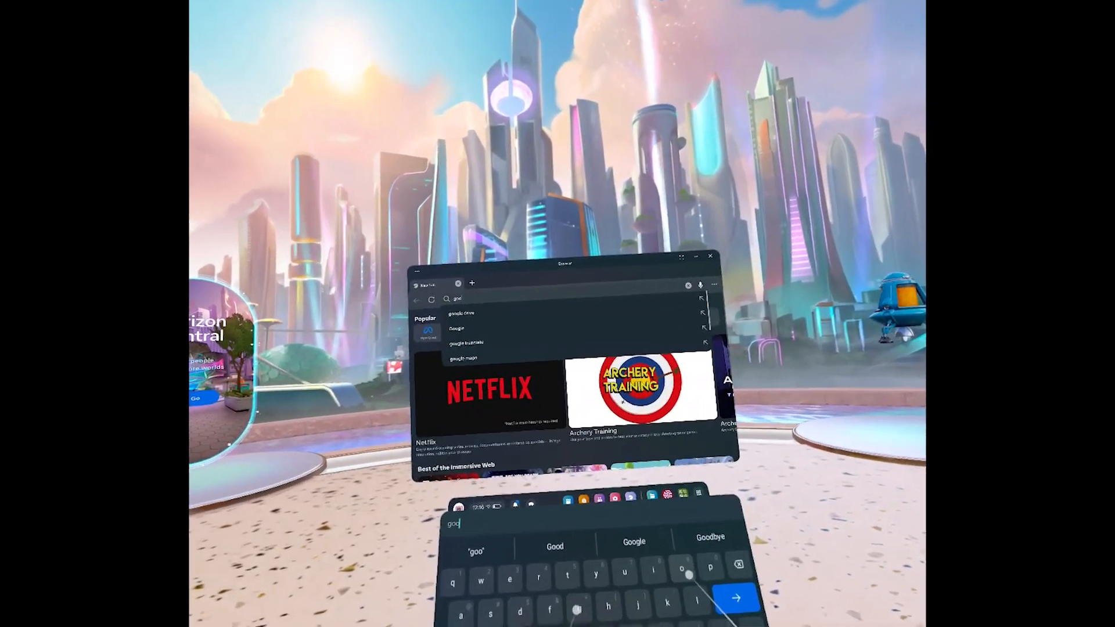
type(" drive")
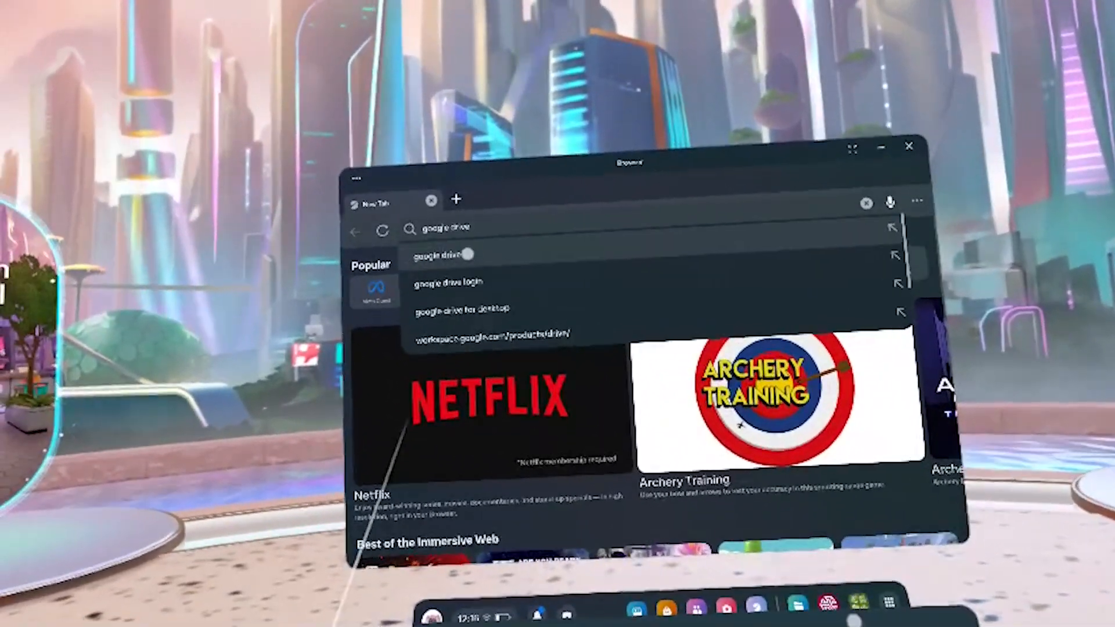
left_click(467, 253)
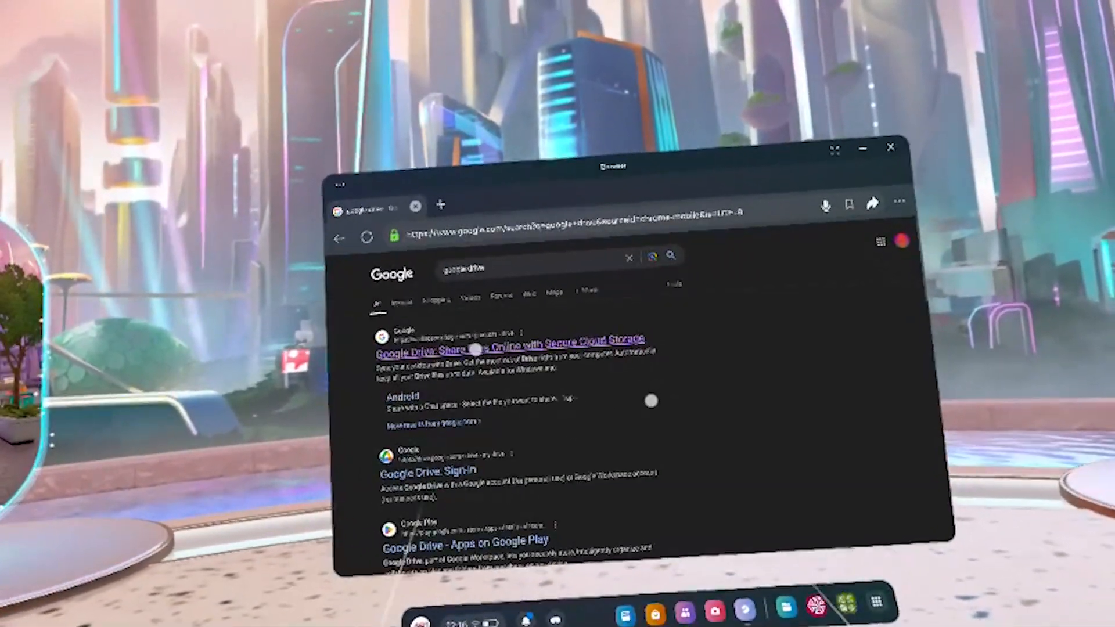
left_click(475, 349)
left_click(848, 244)
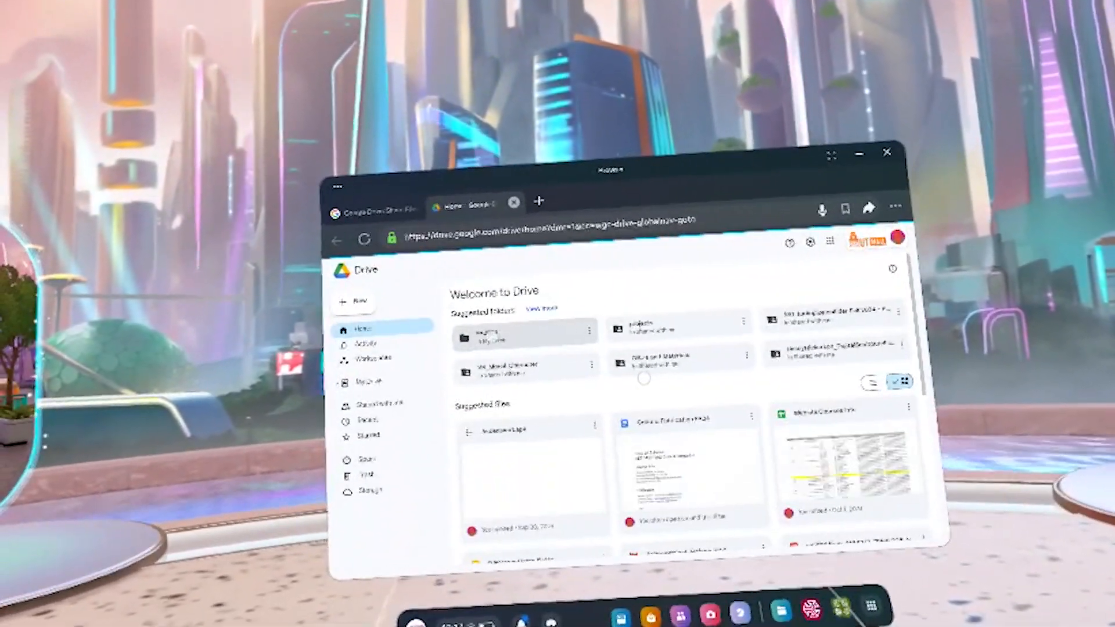
left_click(546, 333)
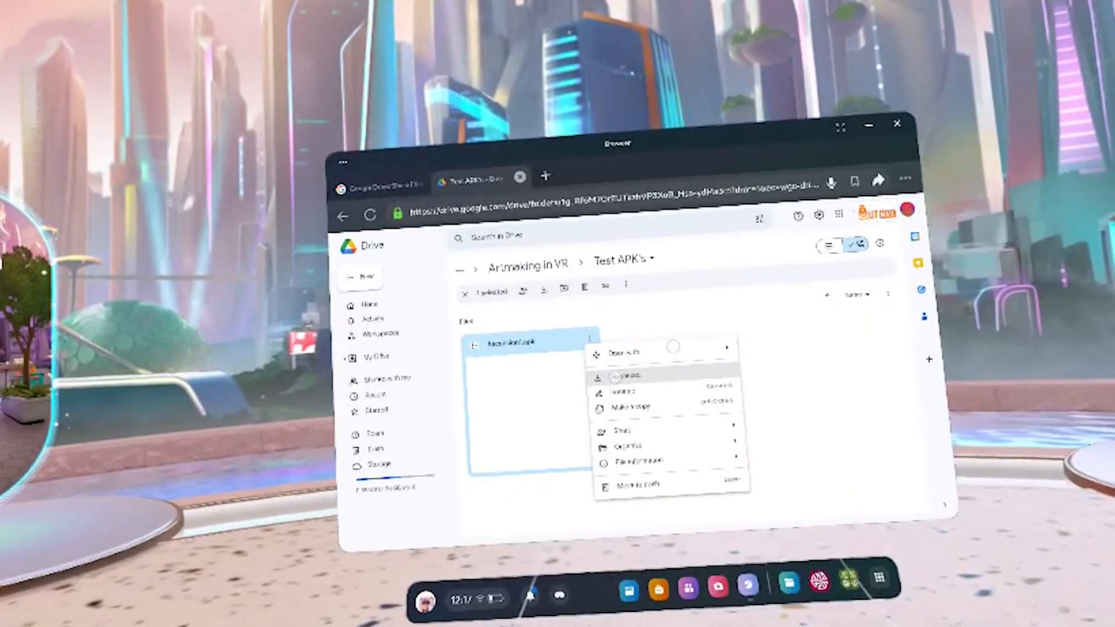
Step: Download the APK to the headset past the virus-scan warning, then close Browser
left_click(616, 376)
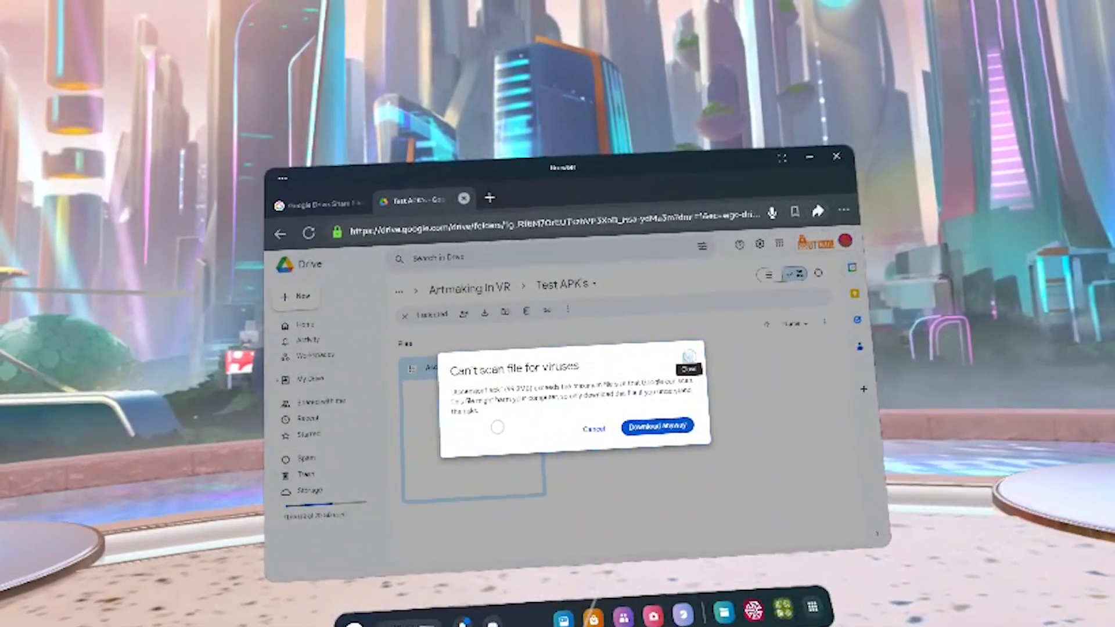
left_click(688, 356)
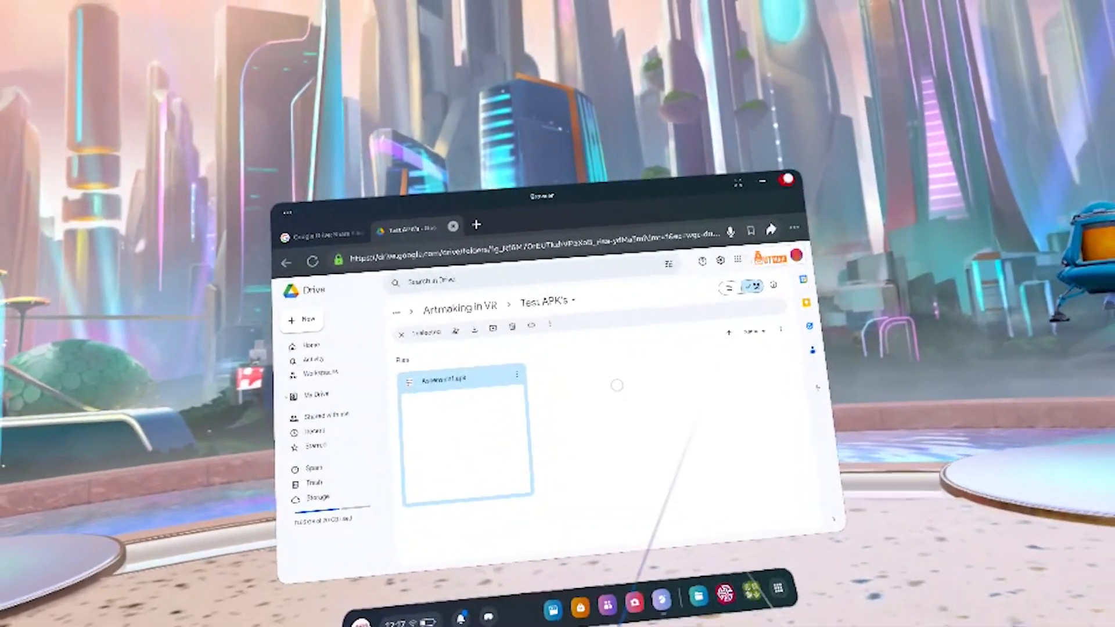
left_click(800, 173)
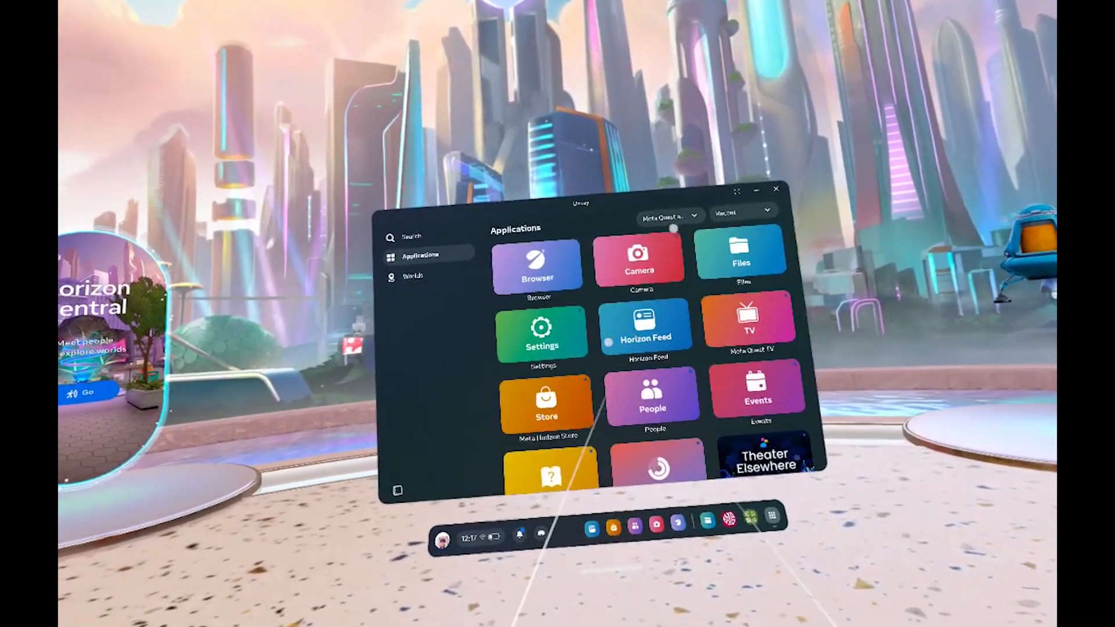
Step: Launch Ascension VR from the Unknown Sources apps in the headset's Library
scroll(598, 349, "down", 5)
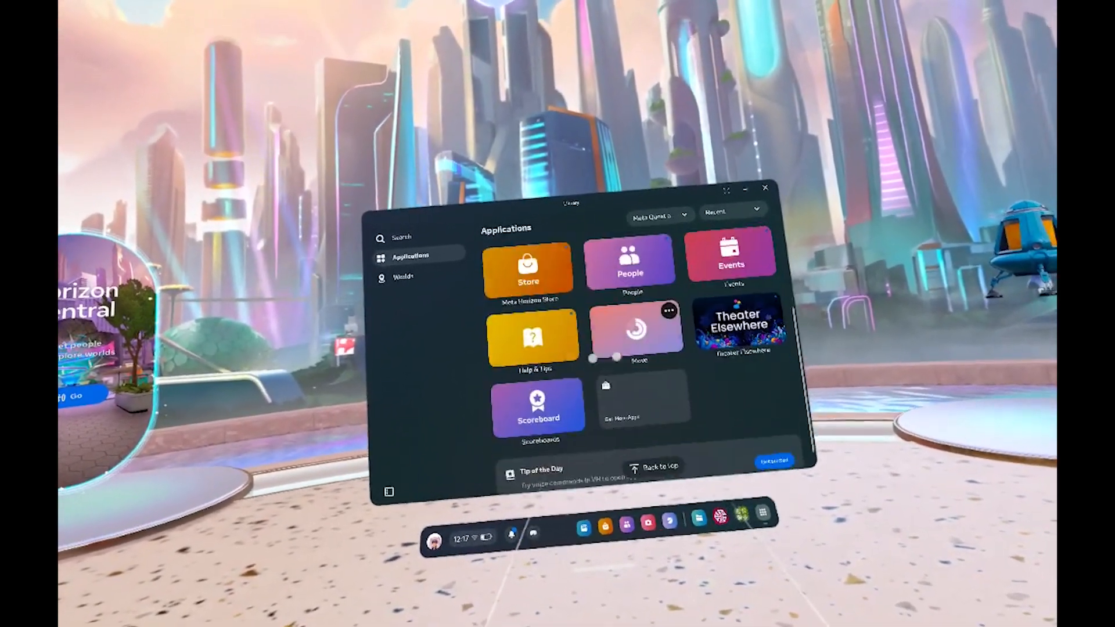
scroll(556, 336, "up", 5)
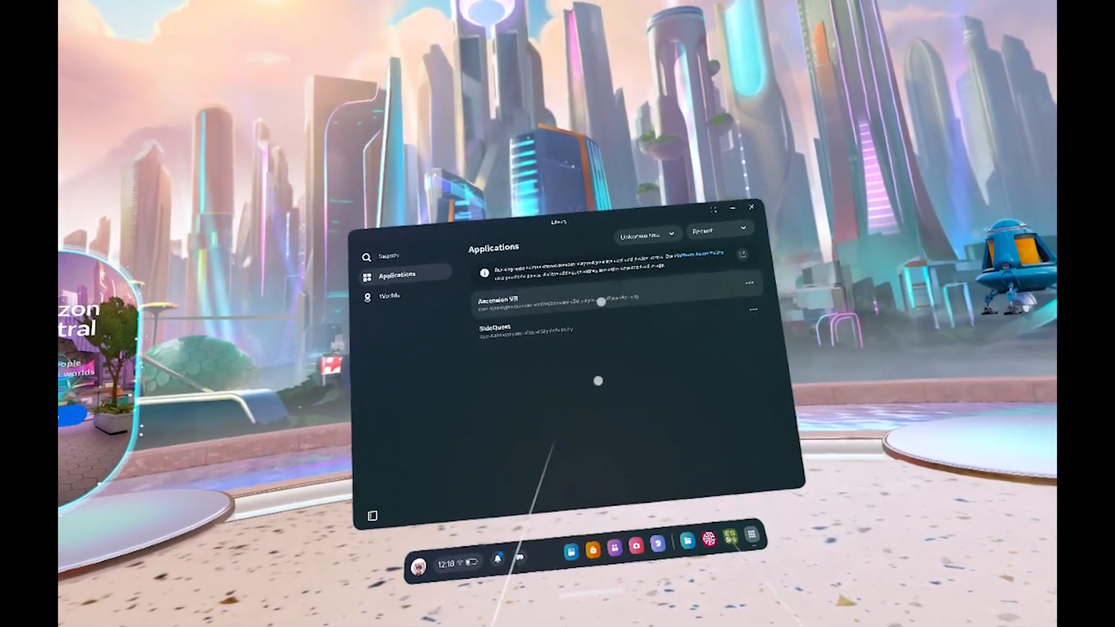
left_click(492, 303)
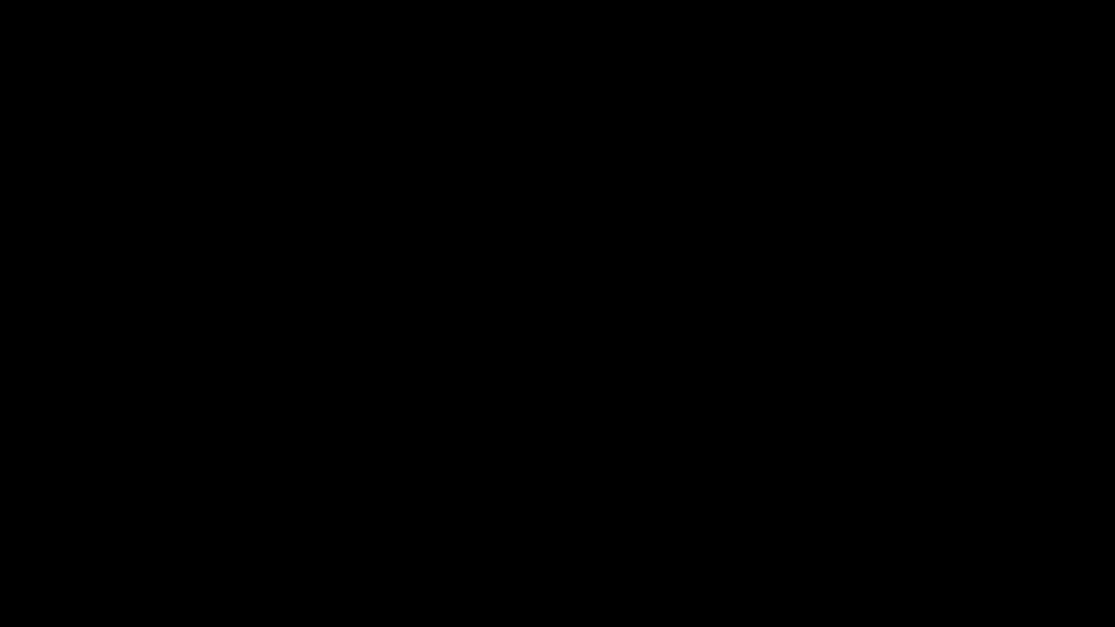